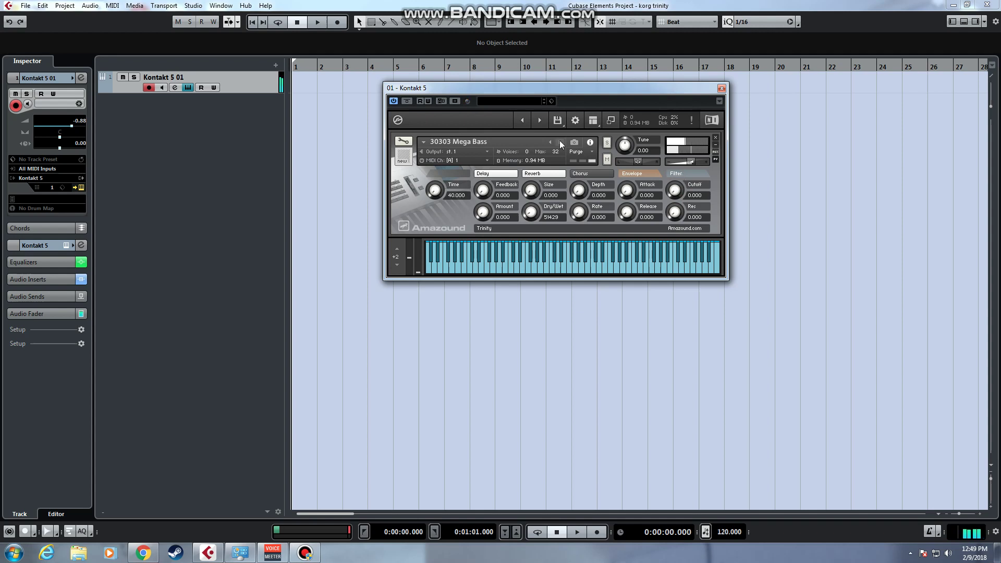
# - Set the 30303 Mega Bass filter cutoff to 100, resonance to 8.143 and envelope release to 54, with Chorus off
pyautogui.moveTo(677, 188); pyautogui.dragTo(681, 190)
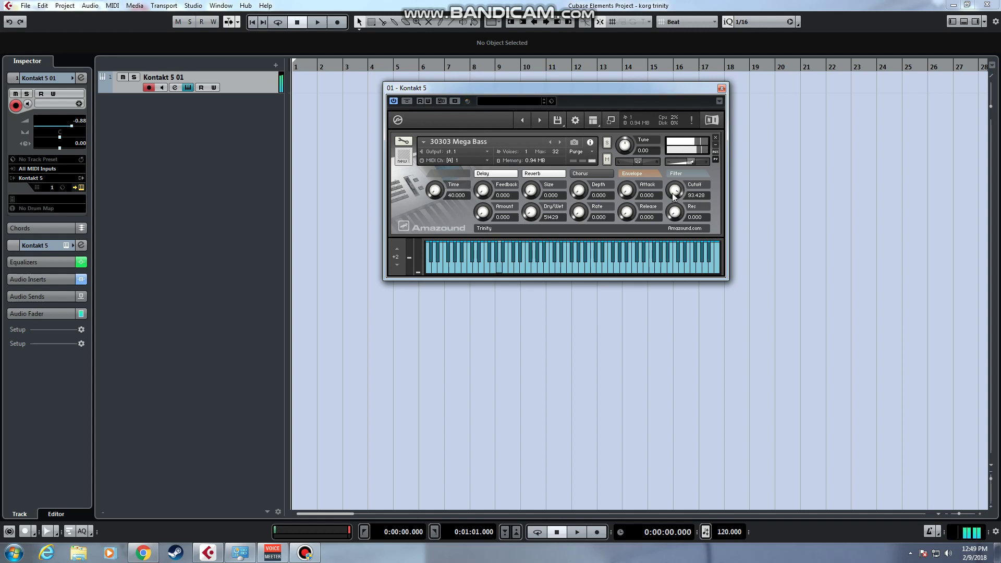
pyautogui.moveTo(674, 190)
pyautogui.mouseDown()
pyautogui.moveTo(667, 276)
pyautogui.moveTo(703, 66)
pyautogui.mouseUp()
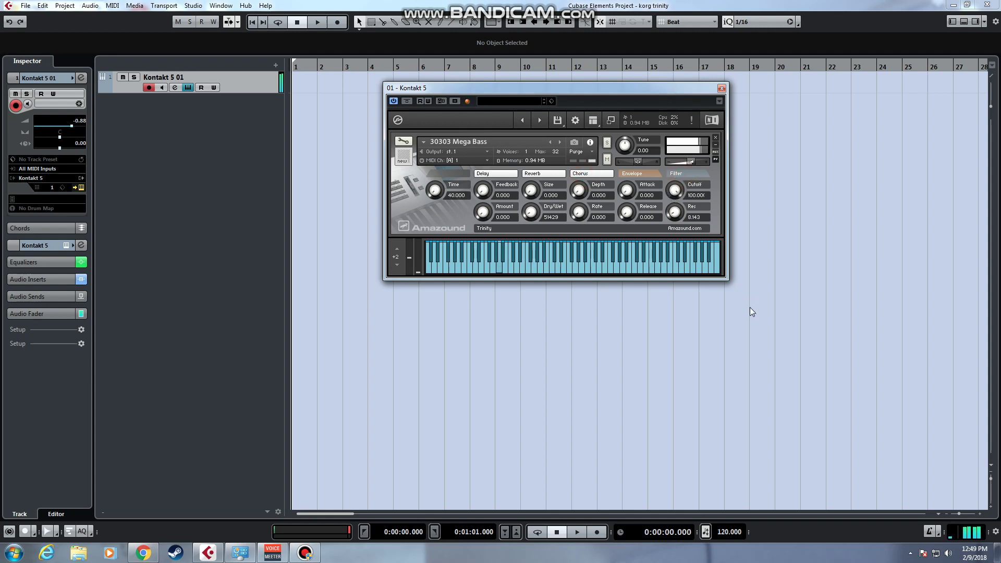
pyautogui.click(592, 173)
pyautogui.moveTo(627, 211)
pyautogui.mouseDown()
pyautogui.moveTo(638, 170)
pyautogui.moveTo(651, 184)
pyautogui.moveTo(632, 203)
pyautogui.mouseUp()
# - Switch to Chrome, play the A86 30303 Mega Bass audio demo from the TR-Rack page, and return to Cubase
pyautogui.click(143, 553)
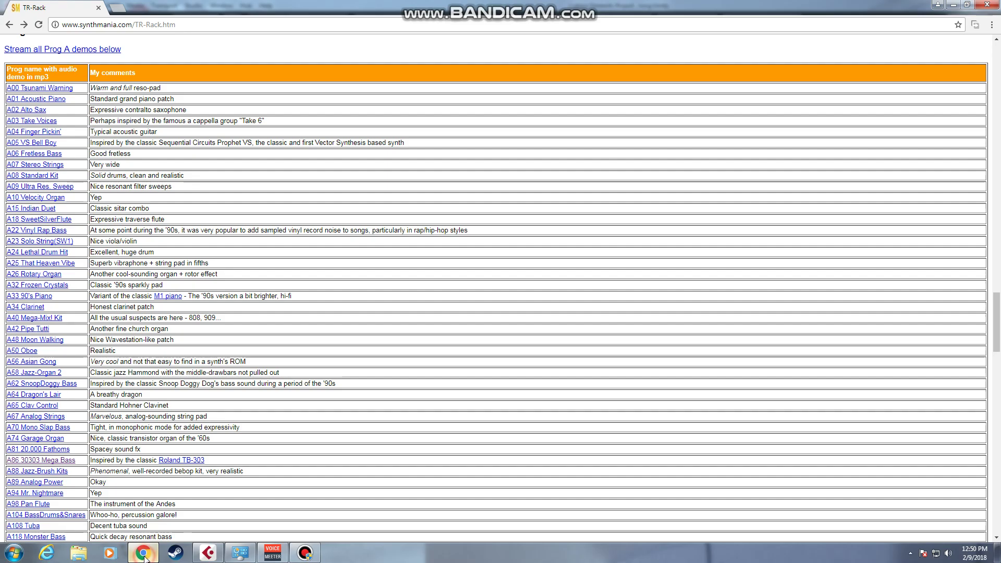
pyautogui.click(61, 461)
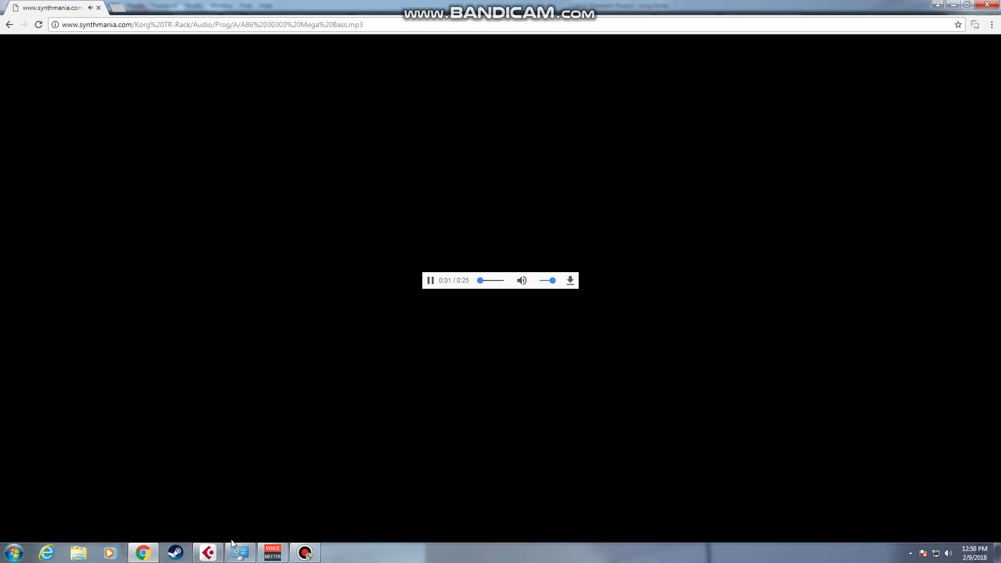
pyautogui.click(208, 553)
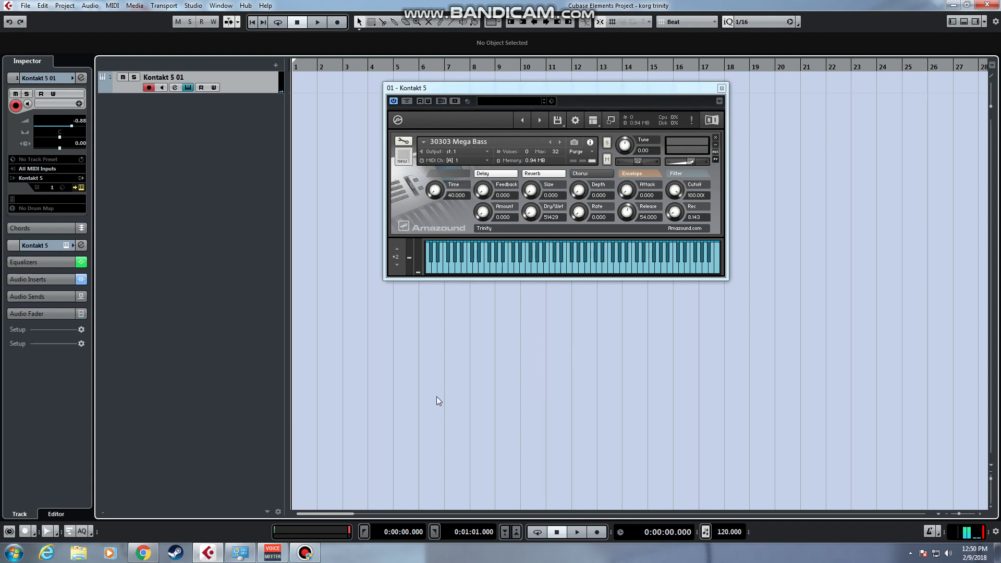
# - Expand Kontakt to its full view, move its window to fit the screen, and hide the Outputs section
pyautogui.click(611, 121)
pyautogui.moveTo(602, 93); pyautogui.dragTo(565, 45)
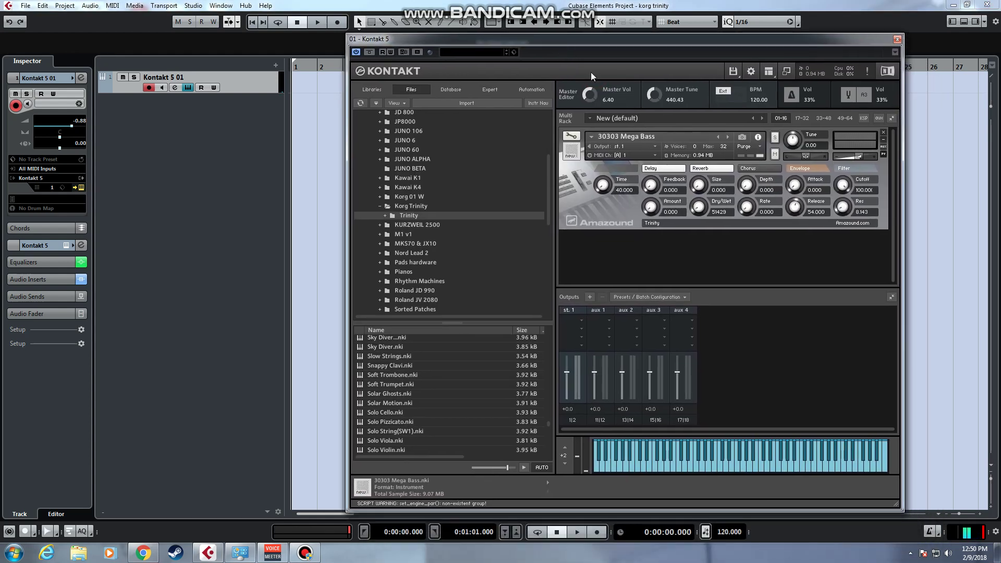
pyautogui.click(768, 71)
pyautogui.click(790, 111)
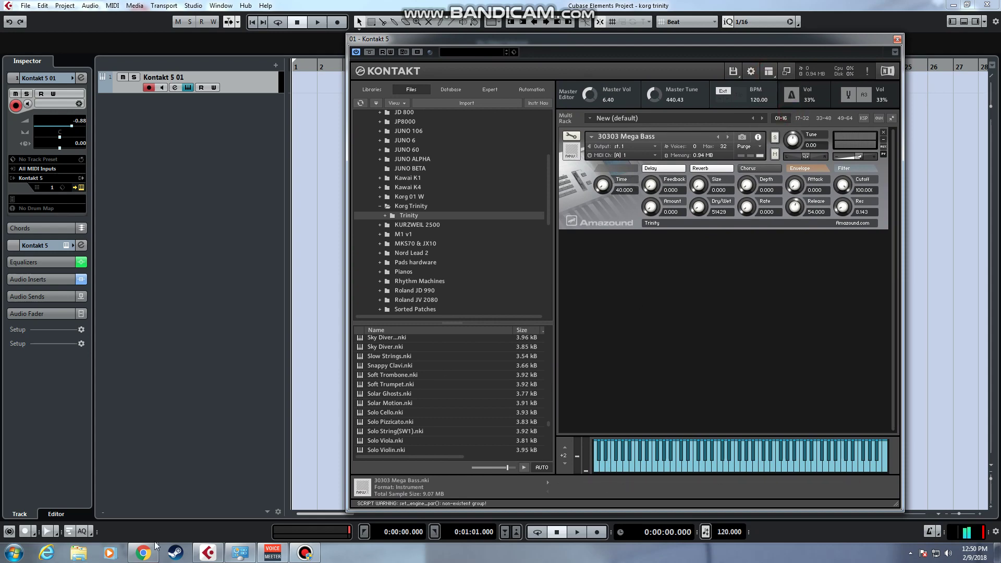
# - Stop the Chrome demo by going back to the TR-Rack program list, and return to Cubase
pyautogui.click(143, 552)
pyautogui.click(6, 26)
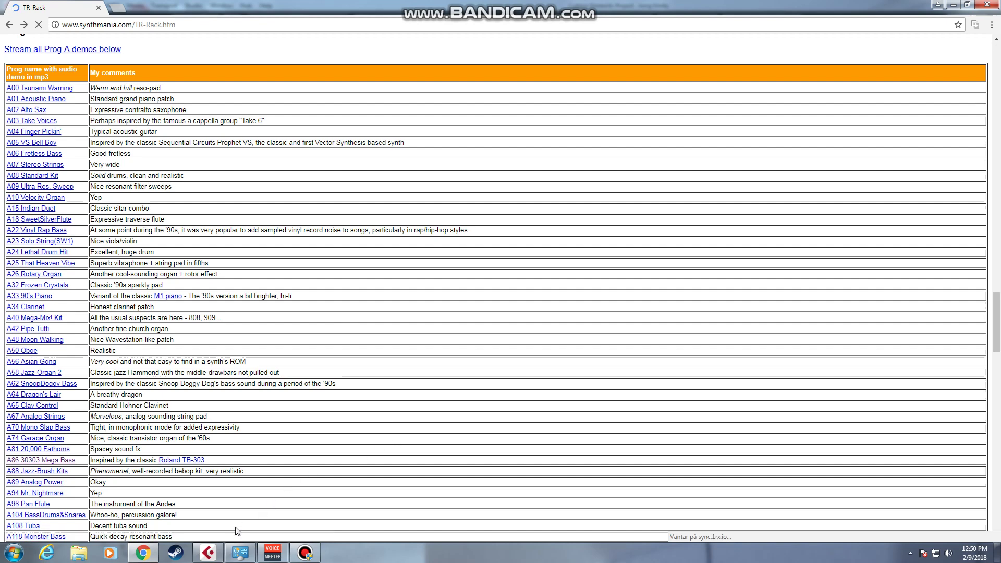
pyautogui.click(210, 553)
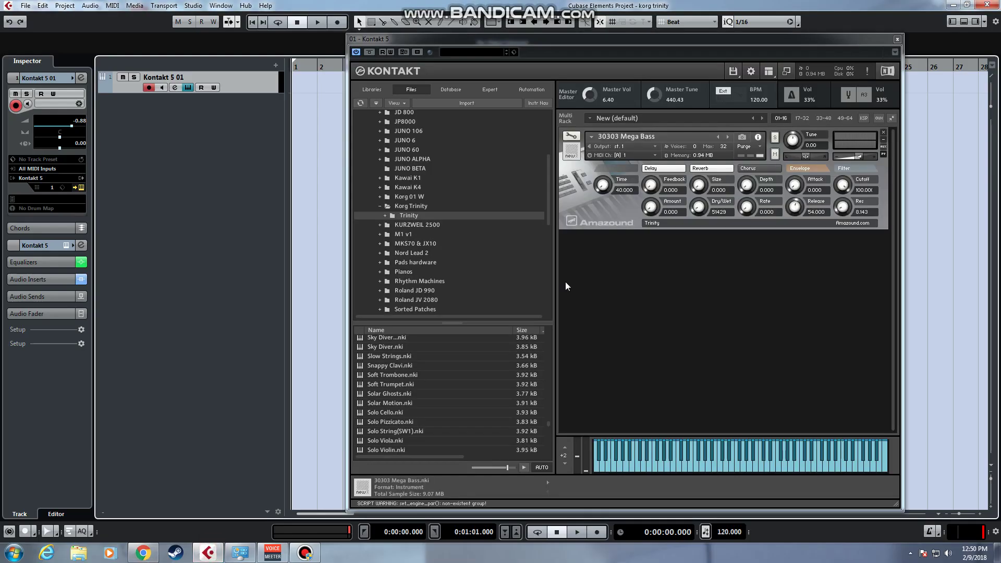
# - Remove 30303 Mega Bass from the rack without saving and load 20000 Fathoms.nki from the Trinity folder
pyautogui.click(883, 132)
pyautogui.click(518, 313)
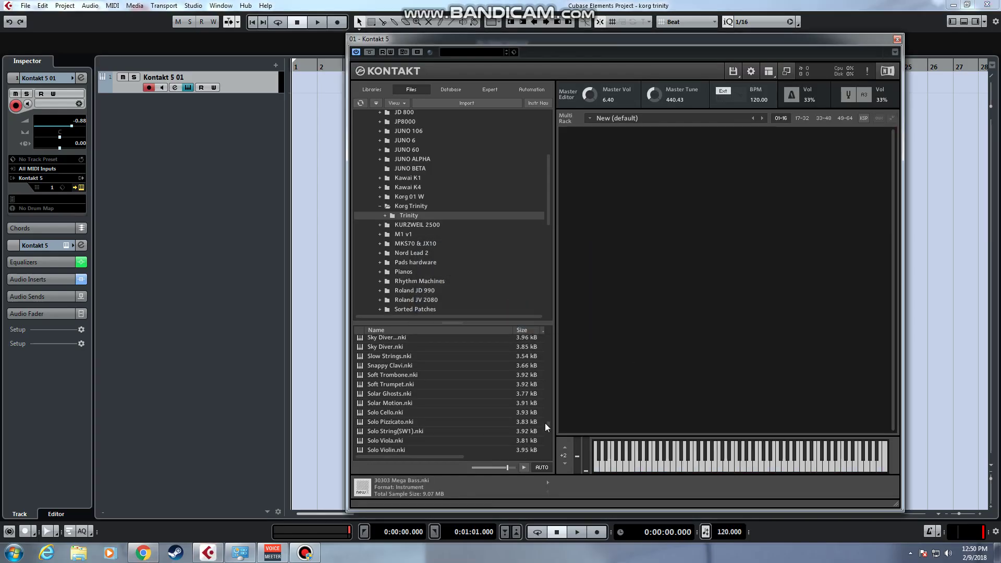
pyautogui.moveTo(547, 423); pyautogui.dragTo(546, 332)
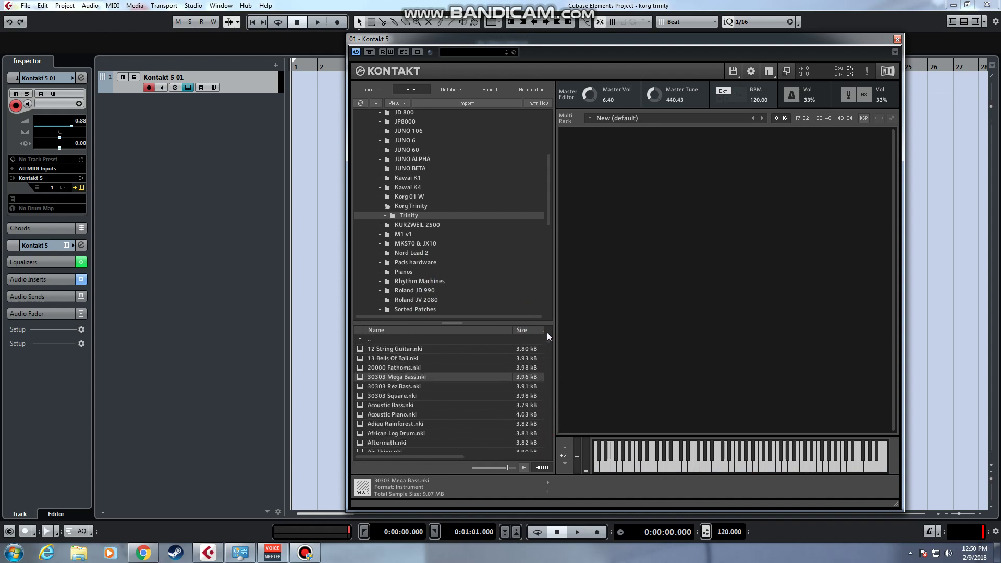
pyautogui.doubleClick(417, 367)
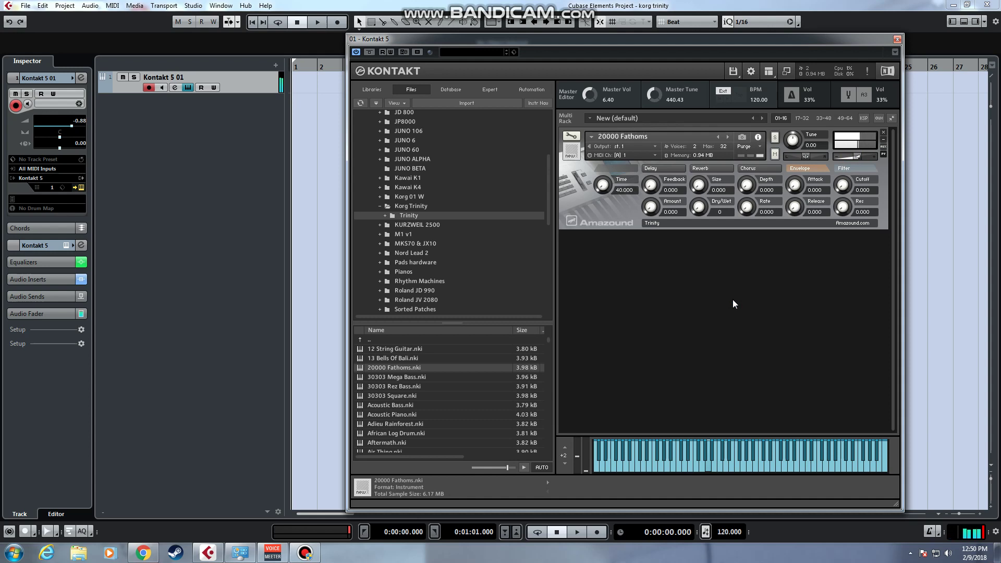
# - Inspect the LP2 group insert filter of 20000 Fathoms in the instrument editor and close the editor
pyautogui.click(571, 136)
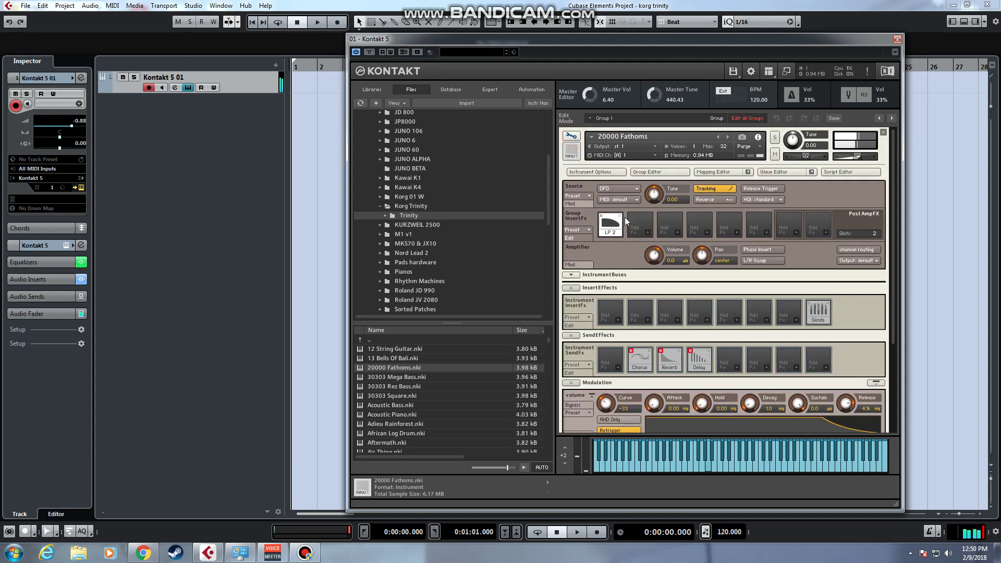
pyautogui.click(610, 228)
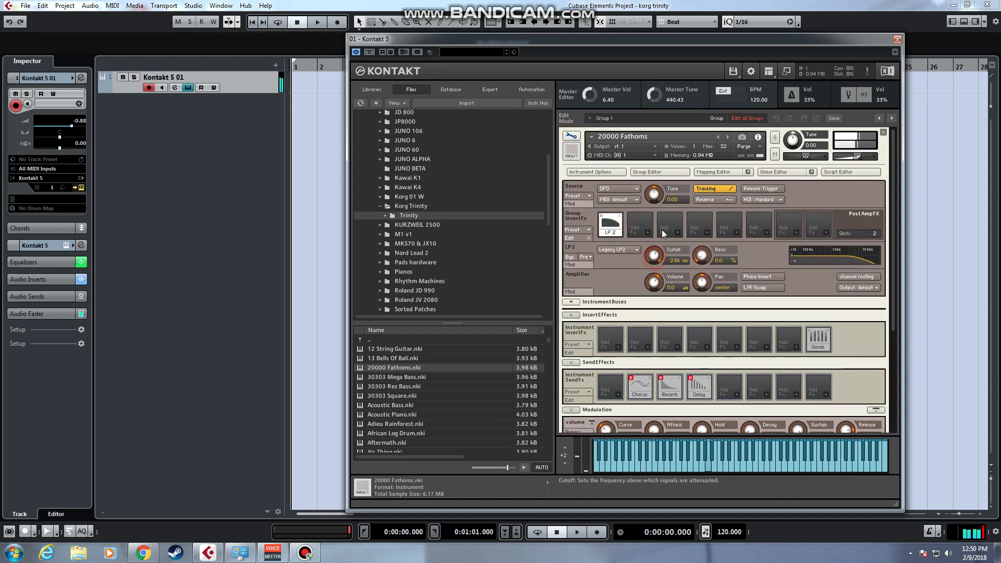
pyautogui.click(571, 136)
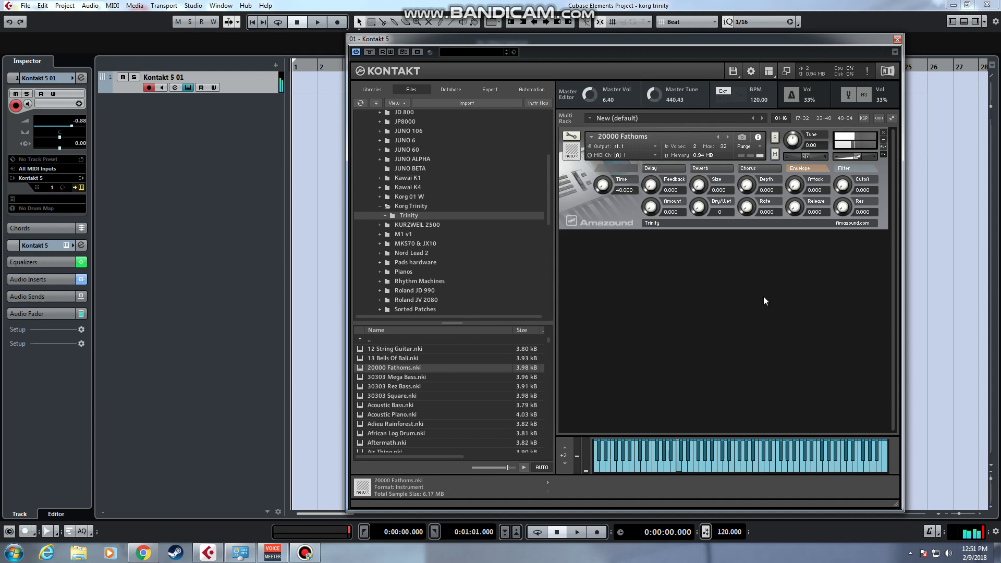
# - Switch to Chrome, play the A81 20.000 Fathoms audio demo, and return to Cubase
pyautogui.click(143, 552)
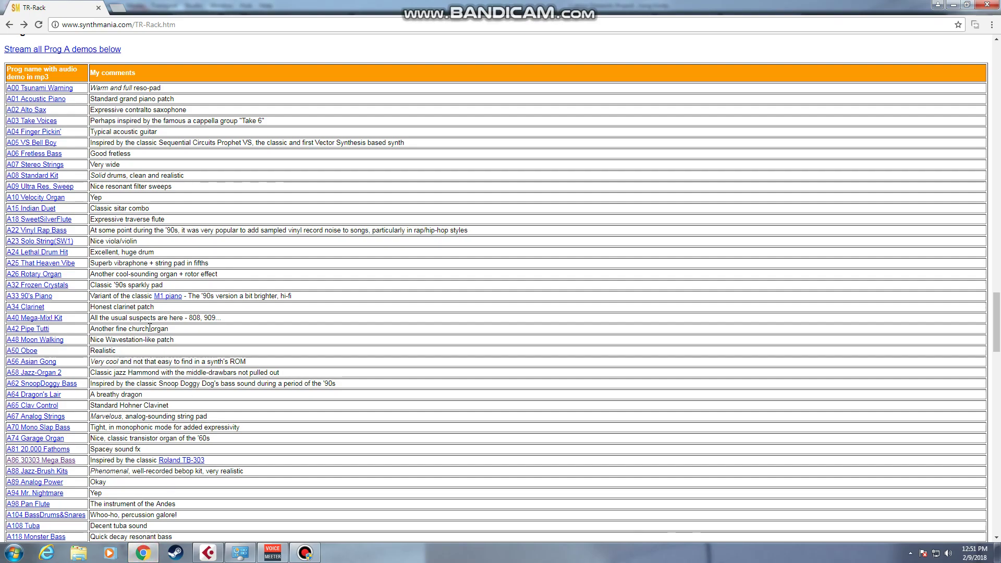
pyautogui.click(58, 450)
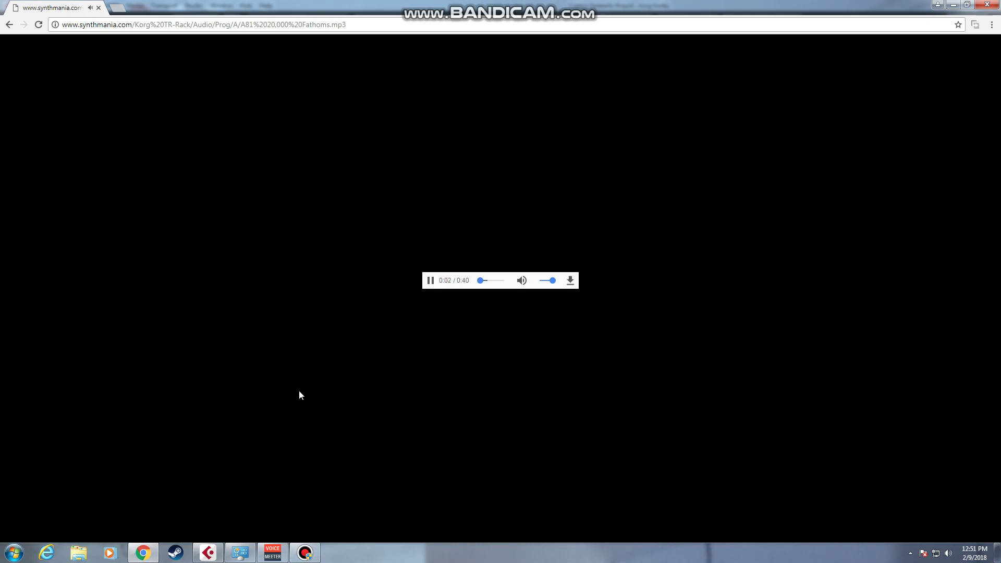
pyautogui.click(208, 553)
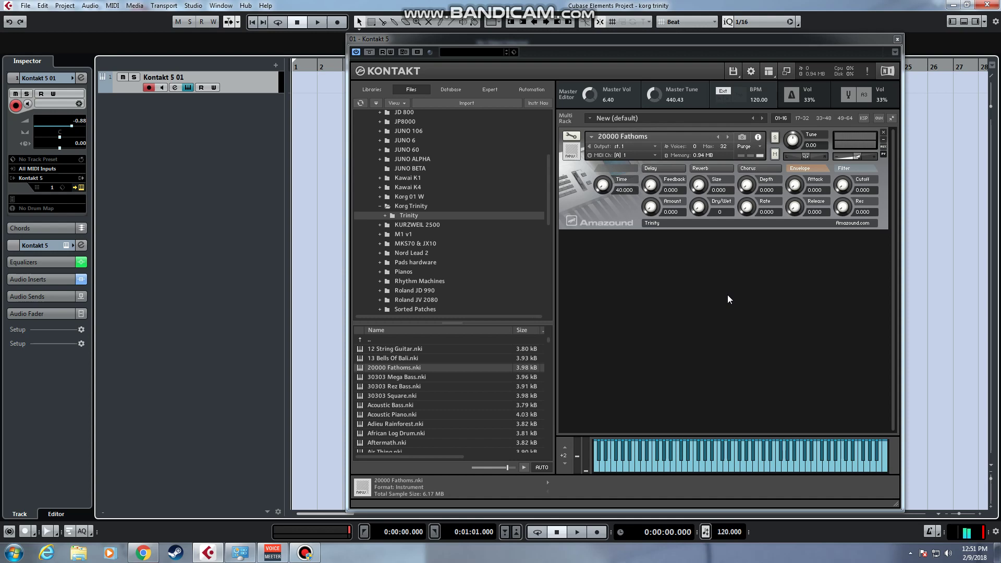
# - Remove 20000 Fathoms from the rack without saving changes and load Acoustic Piano.nki
pyautogui.click(883, 131)
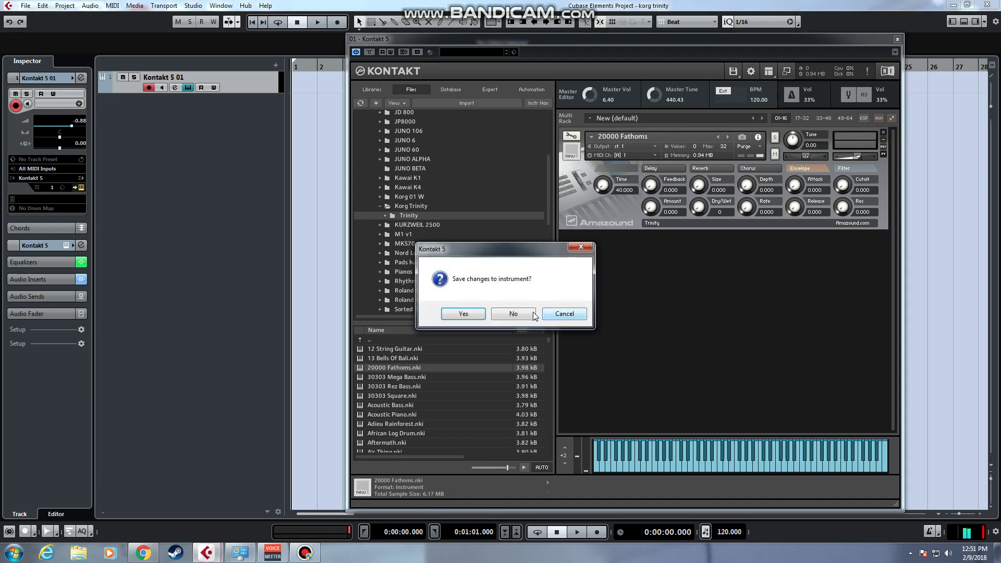
pyautogui.click(531, 311)
pyautogui.doubleClick(405, 413)
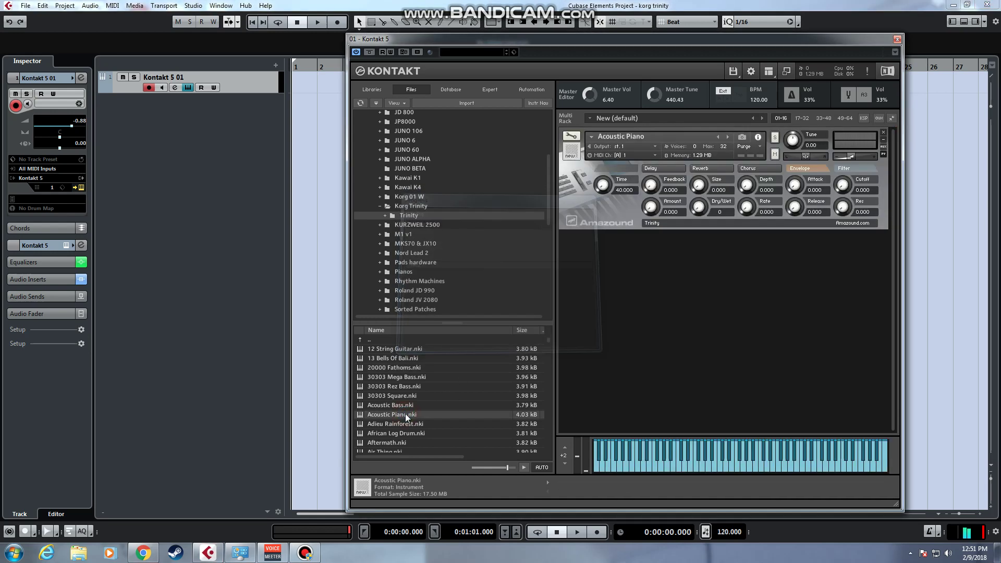
# - Take Chrome back to the TR-Rack program list, and in Cubase turn on Delay and Reverb for Acoustic Piano
pyautogui.click(142, 552)
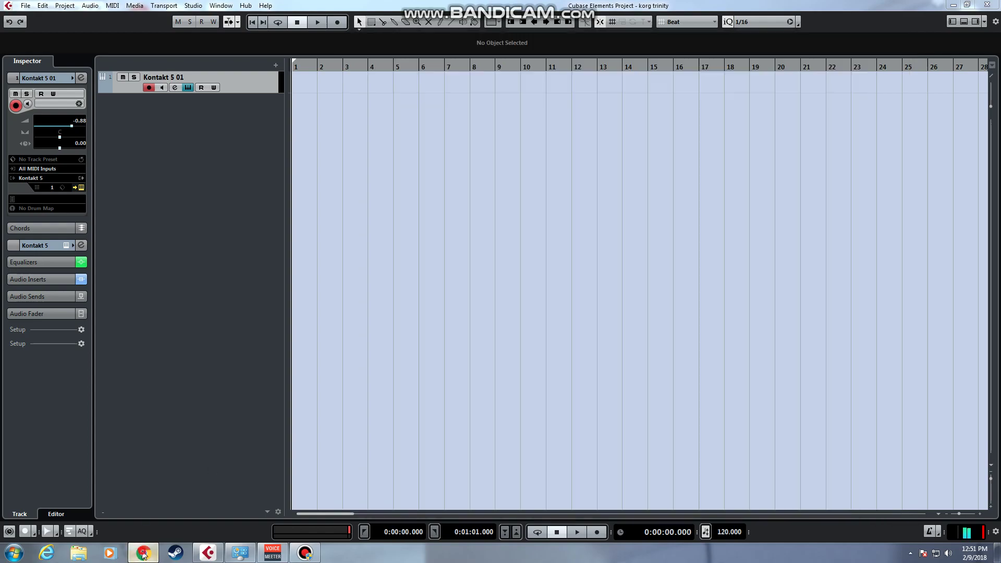
pyautogui.click(9, 24)
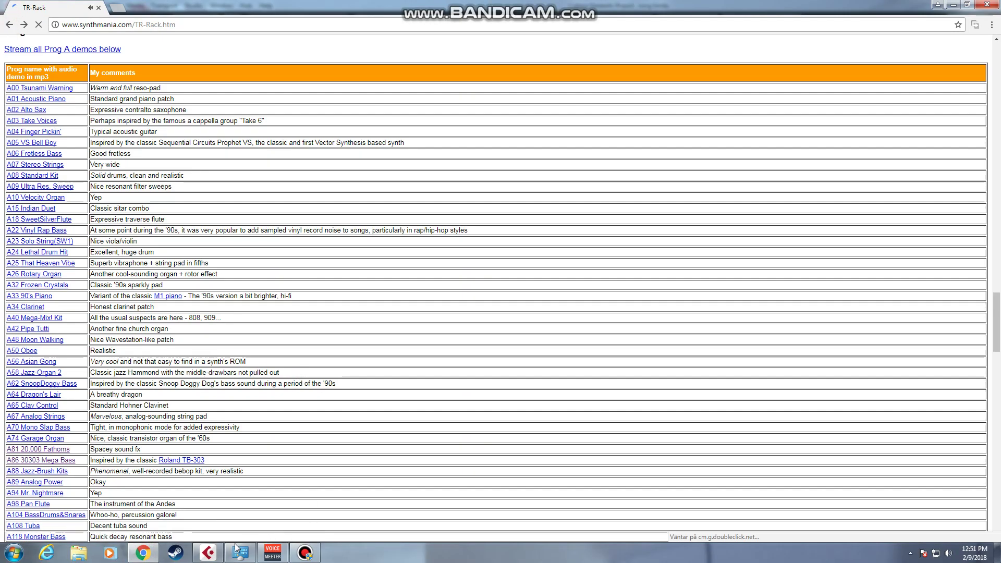
pyautogui.click(208, 552)
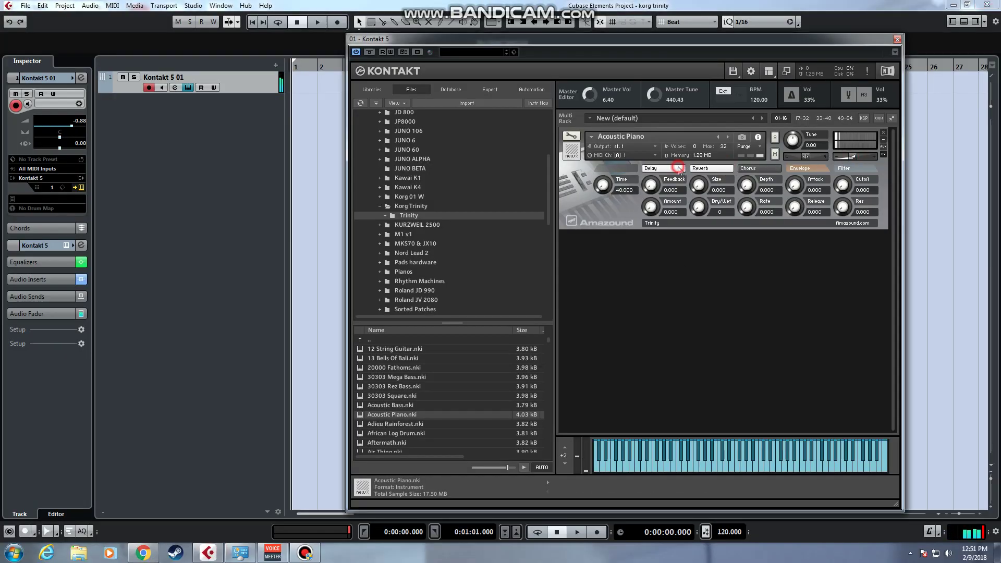
pyautogui.click(853, 157)
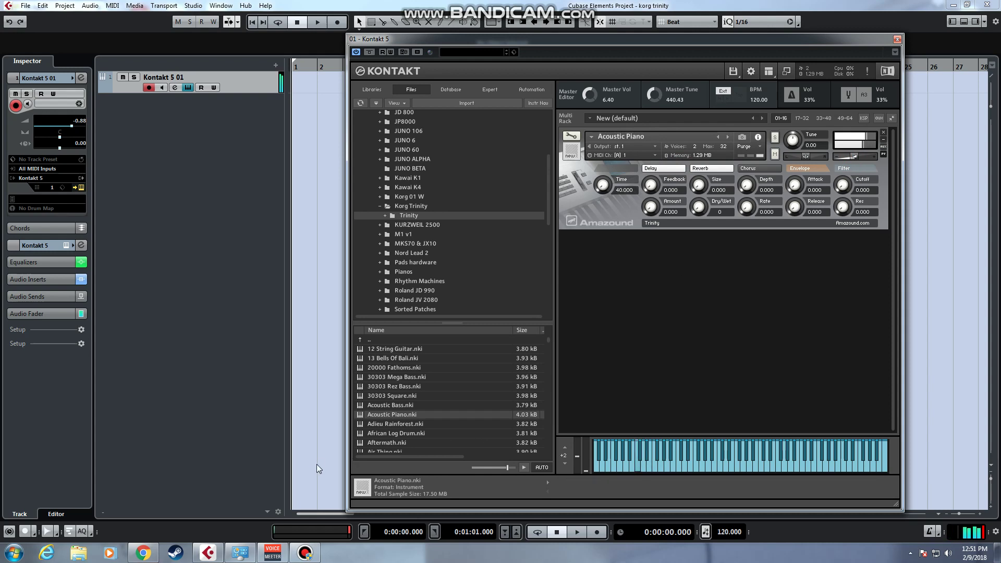
# - Switch to Chrome and play the A01 Acoustic Piano audio demo
pyautogui.click(143, 553)
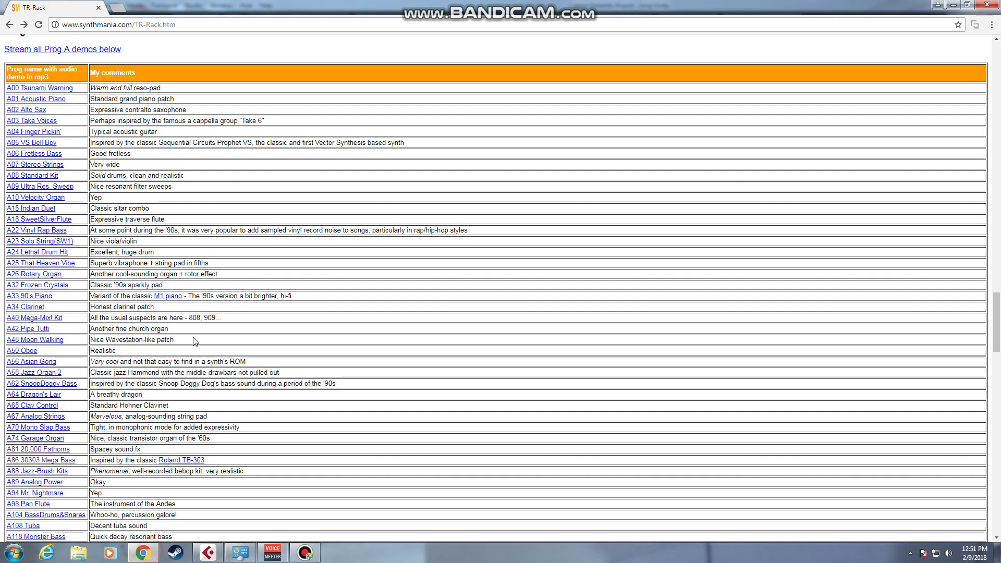
pyautogui.click(63, 104)
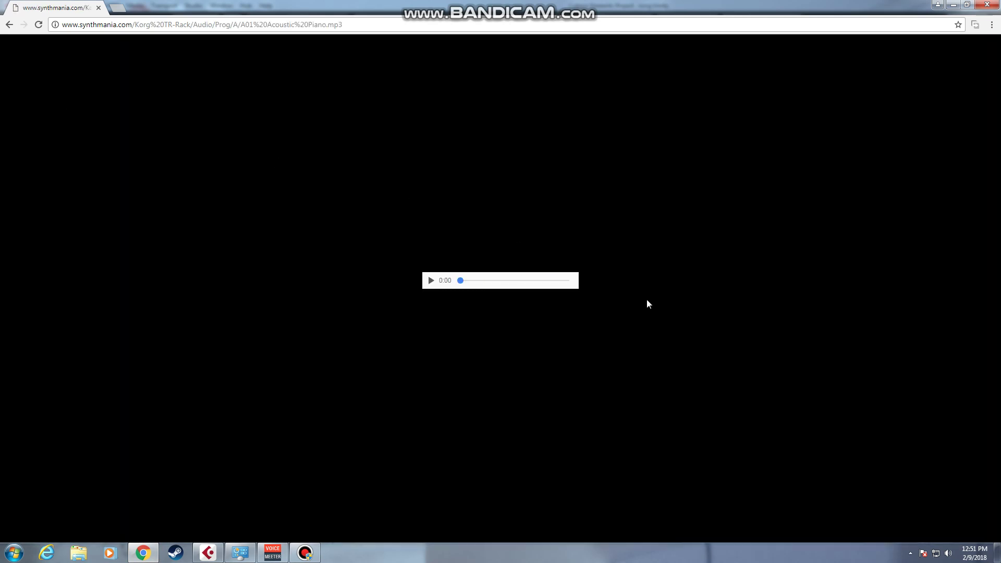
# - Return to Cubase and set Kontakt's master volume to 2.95
pyautogui.click(208, 553)
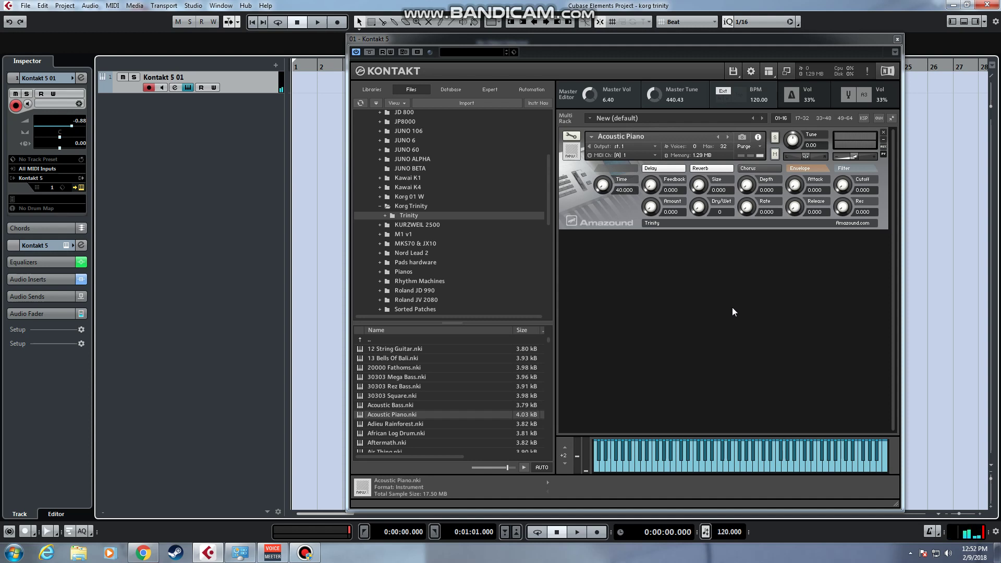
pyautogui.moveTo(593, 96); pyautogui.dragTo(592, 104)
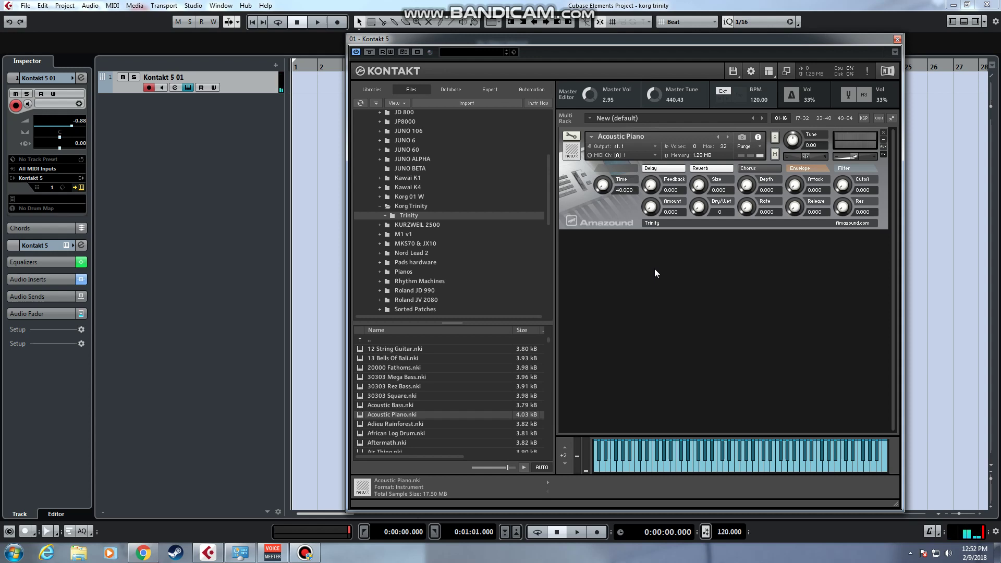
pyautogui.click(305, 552)
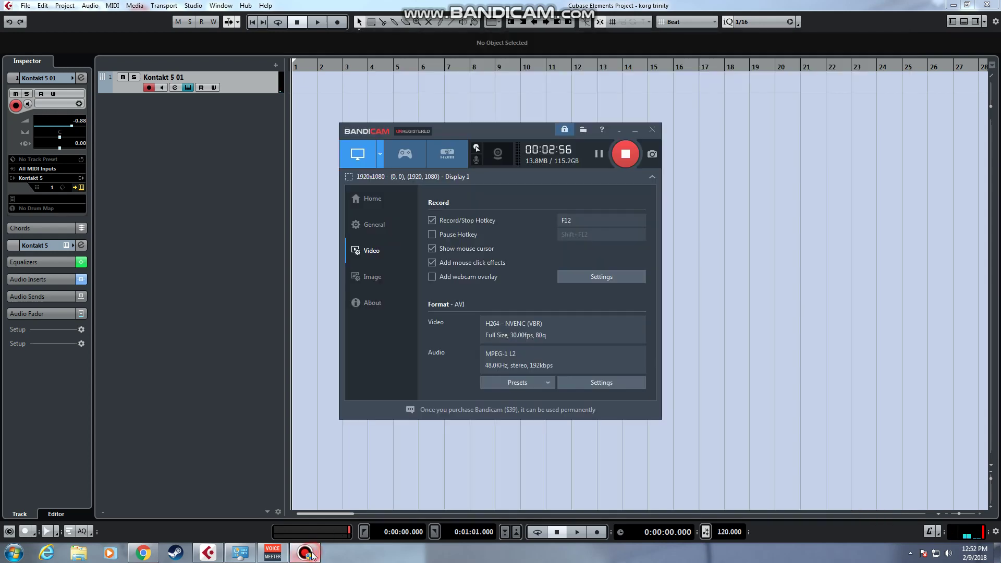
pyautogui.click(305, 553)
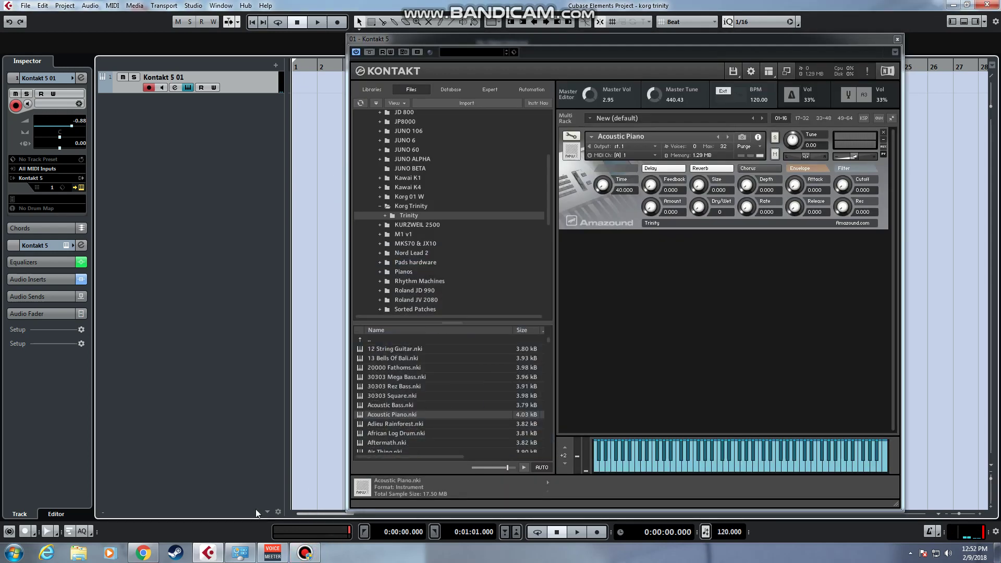
# - Switch to Chrome, go back from the Acoustic Piano demo to the TR-Rack program list, and return to Cubase
pyautogui.click(143, 552)
pyautogui.click(9, 25)
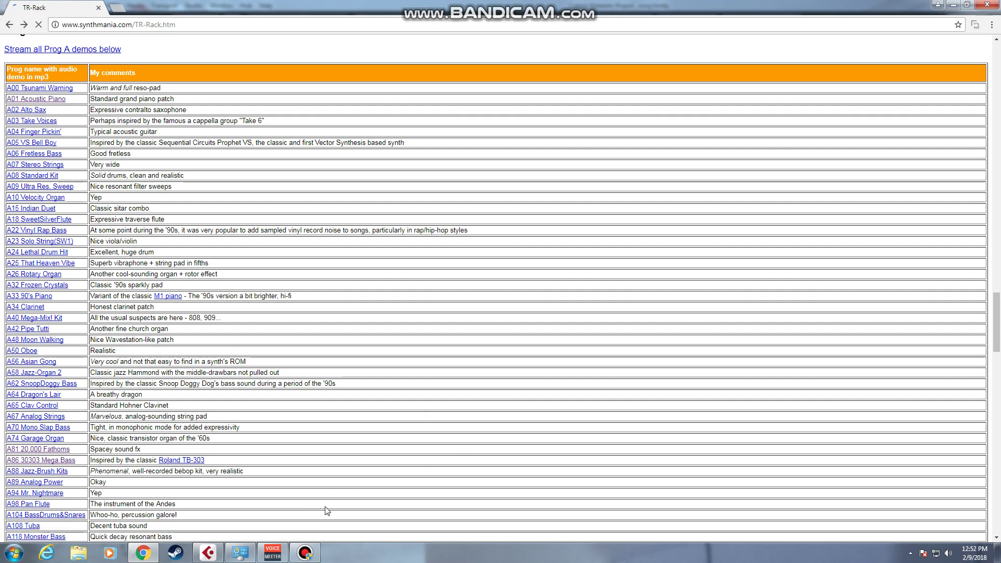
pyautogui.click(209, 552)
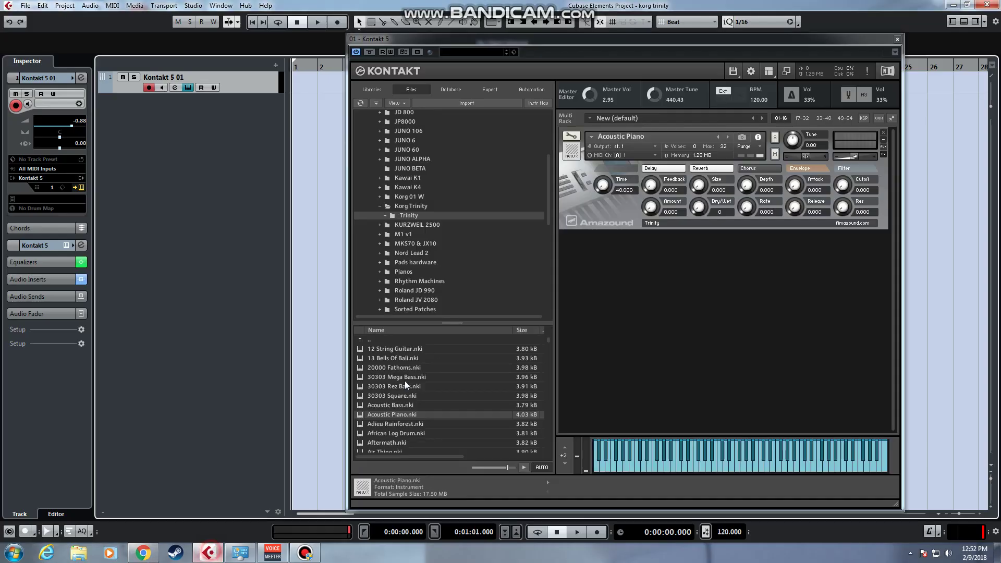
# - Remove Acoustic Piano from the rack without saving changes and load Alto Sax.nki from the Trinity folder
pyautogui.click(883, 132)
pyautogui.click(513, 313)
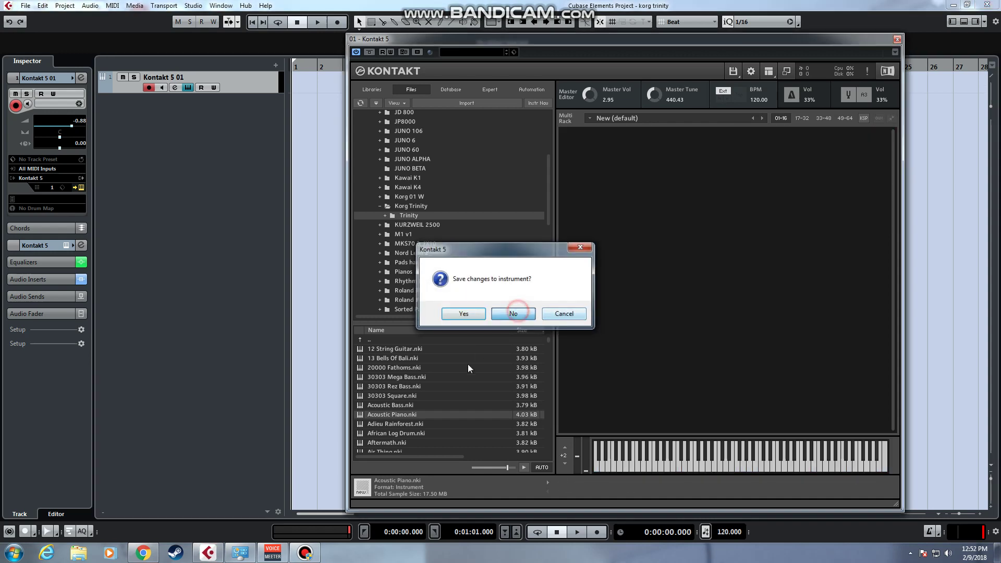
pyautogui.click(513, 313)
pyautogui.scroll(-1, 419, 416)
pyautogui.click(418, 416)
pyautogui.scroll(-3, 418, 415)
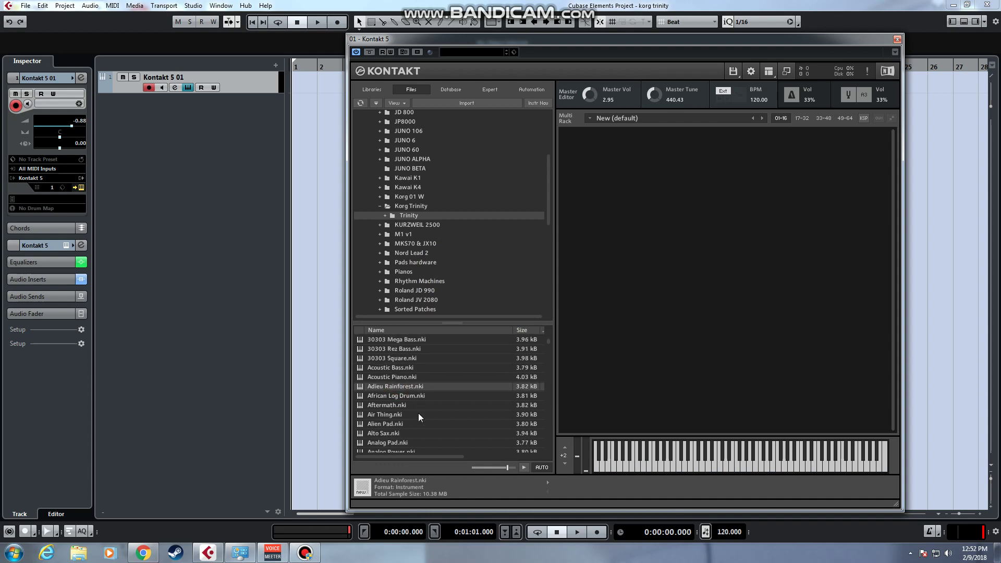
pyautogui.doubleClick(392, 433)
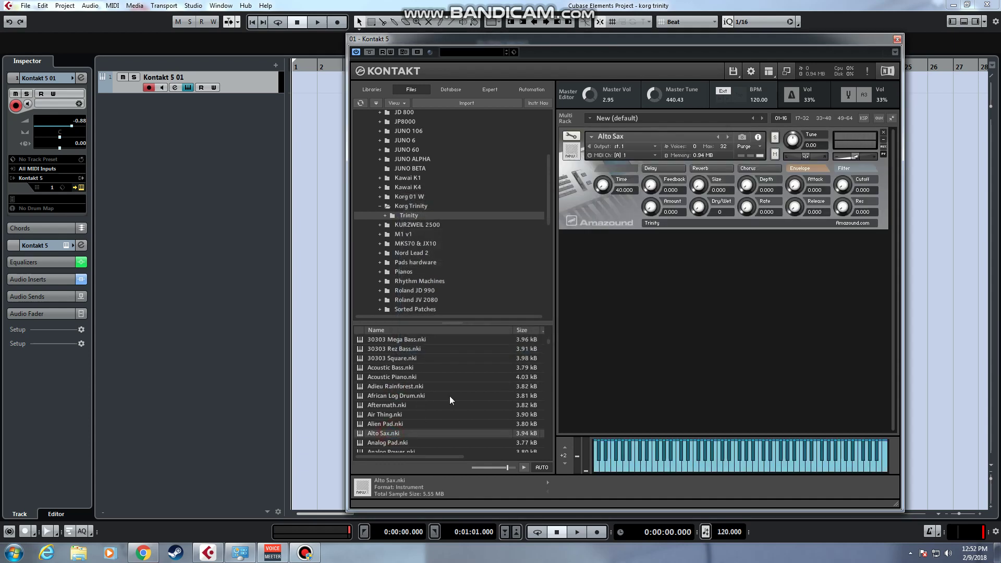
# - Turn on the reverb and delay effects of the Alto Sax instrument
pyautogui.click(723, 168)
pyautogui.click(651, 171)
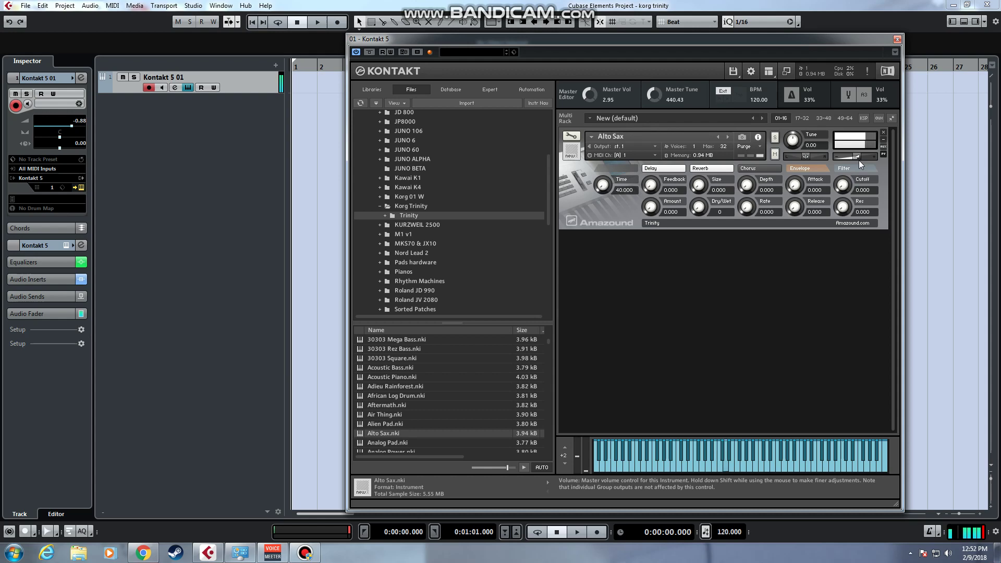
# - Switch to Chrome and play the A02 Alto Sax audio demo
pyautogui.click(143, 553)
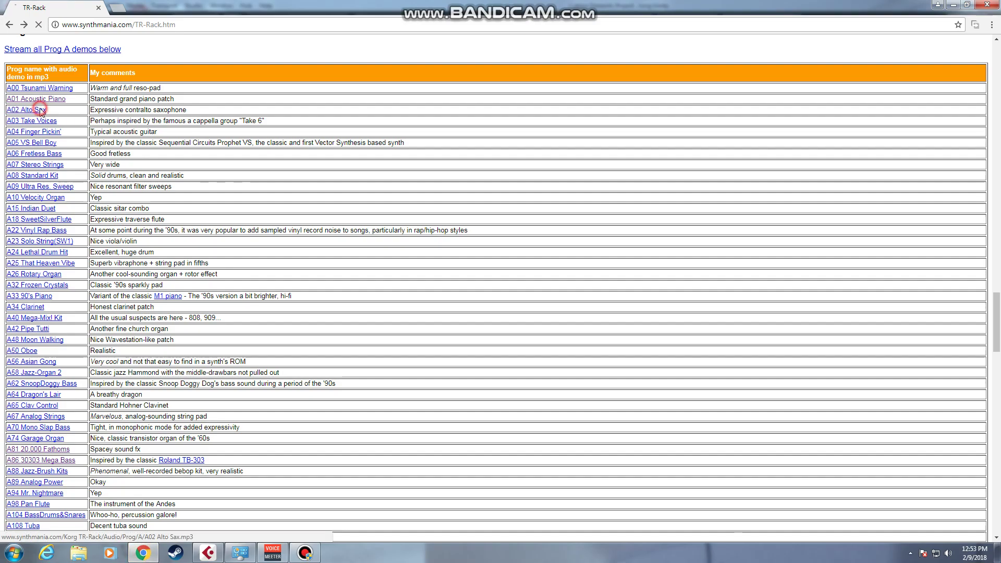
pyautogui.click(40, 110)
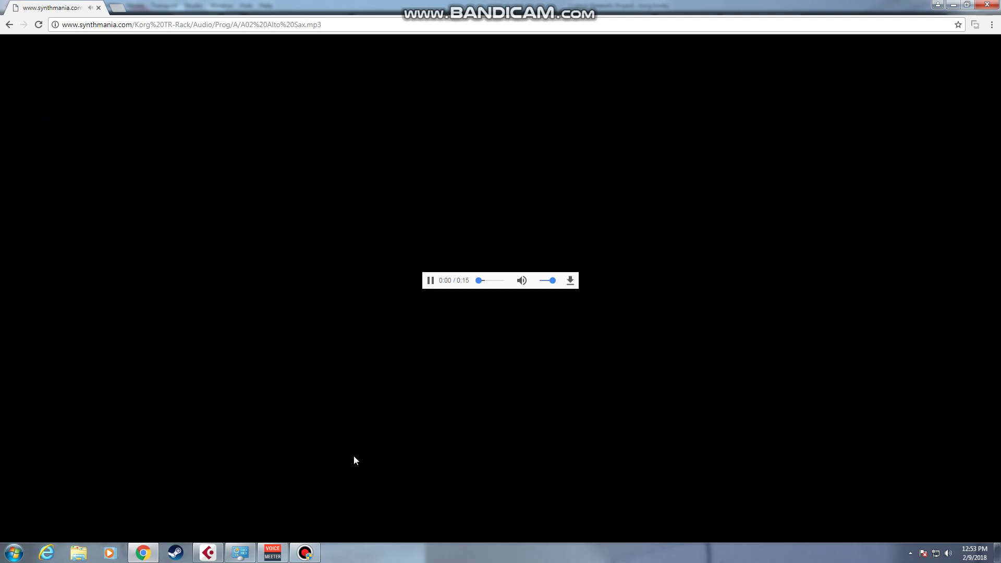
# - Return to Cubase and set the Kontakt 5 01 track volume to -1.92
pyautogui.click(209, 552)
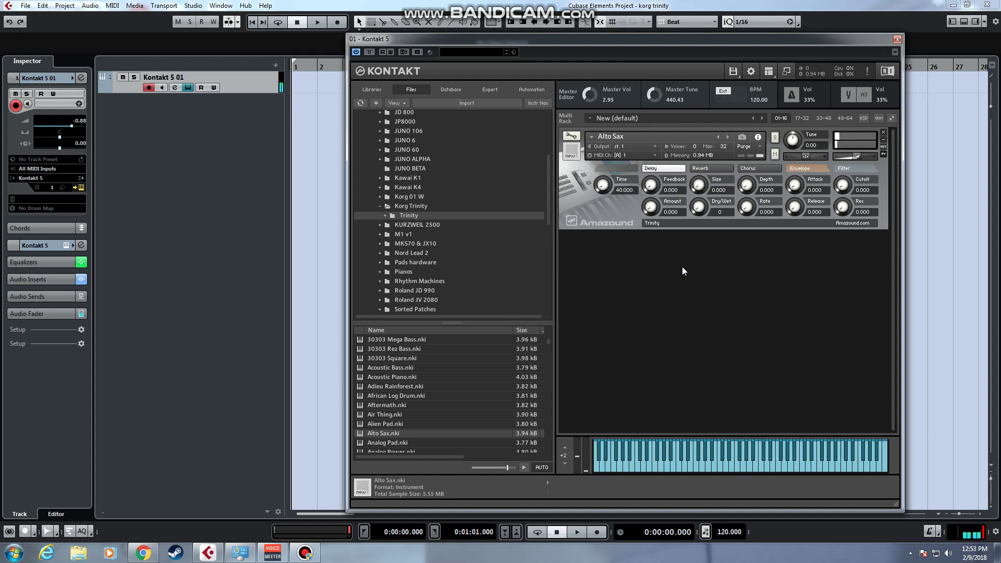
pyautogui.moveTo(73, 128); pyautogui.dragTo(70, 128)
# - Remove Alto Sax from the rack without saving changes and load Analog Pad.nki from the Trinity folder
pyautogui.click(882, 132)
pyautogui.click(518, 319)
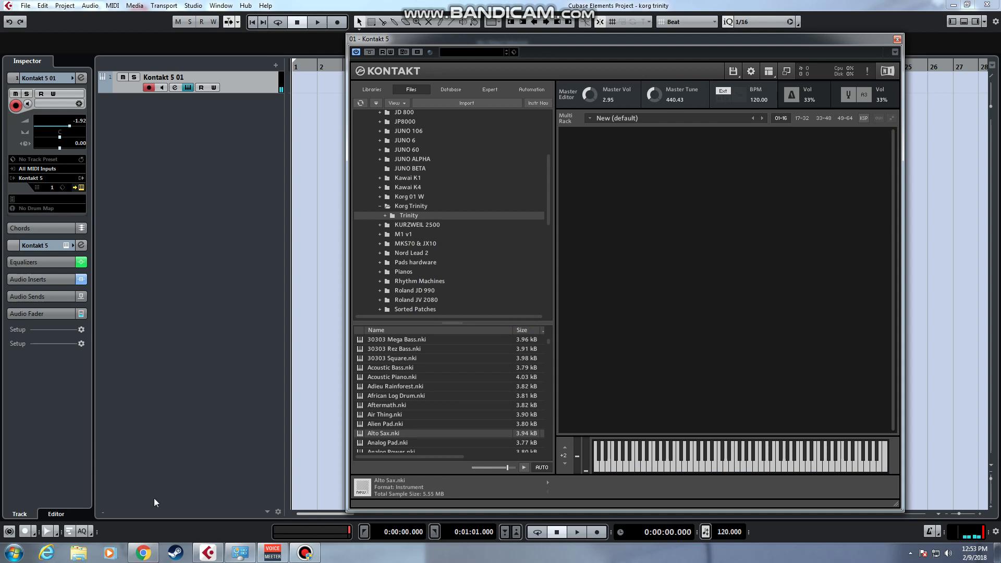
pyautogui.doubleClick(401, 443)
# - Switch to Chrome, go back from the Alto Sax demo to the TR-Rack program list, and return to Cubase
pyautogui.click(143, 553)
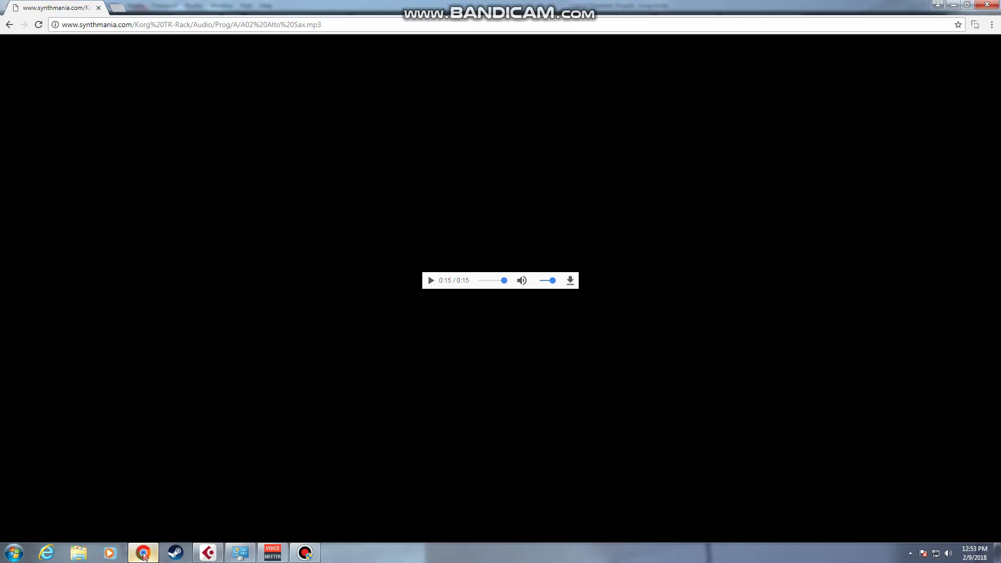
pyautogui.click(9, 25)
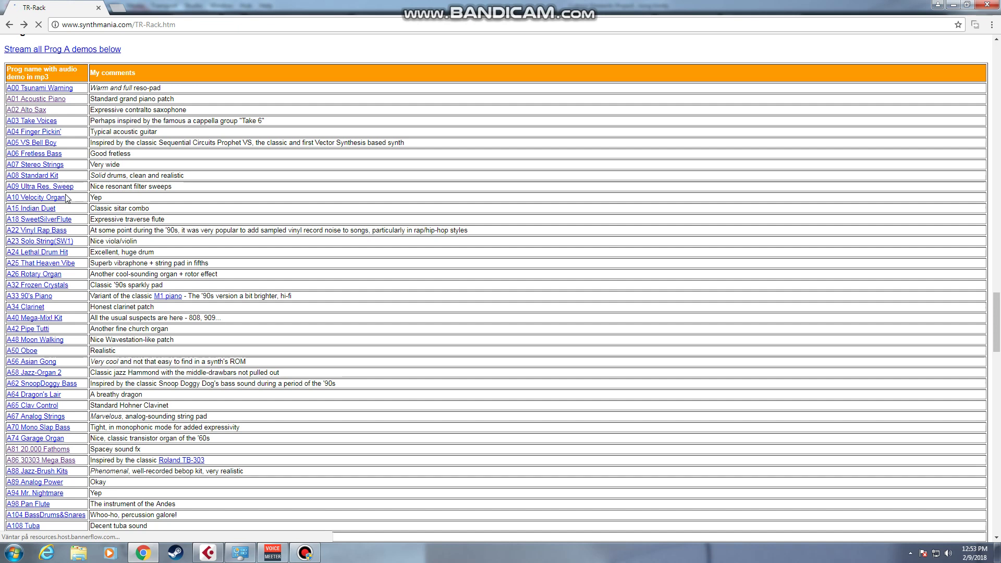
pyautogui.moveTo(208, 558)
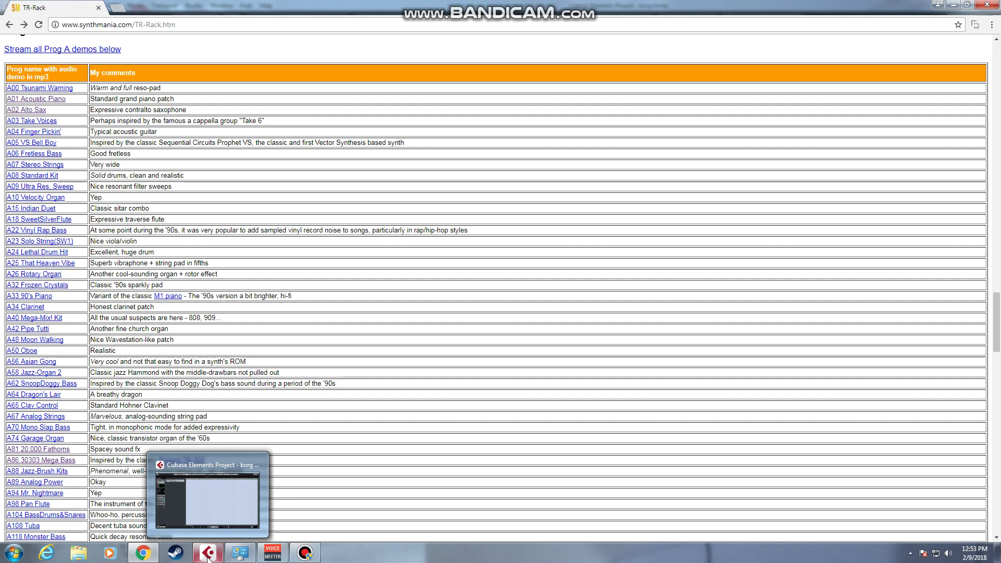
pyautogui.click(207, 556)
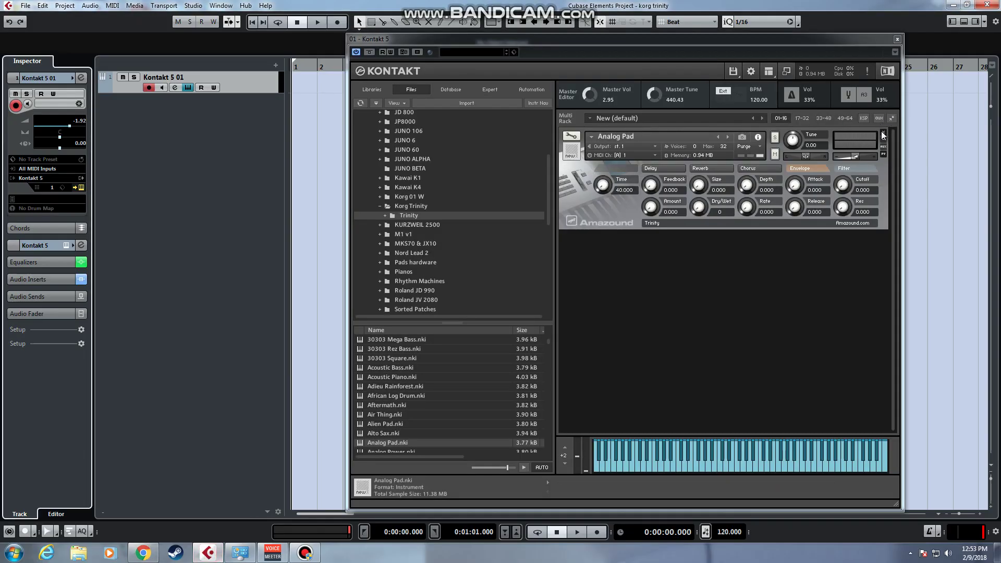
# - Replace Analog Pad with VS Bell Boy.nki from the Trinity folder and turn on its reverb and delay
pyautogui.moveTo(546, 341); pyautogui.dragTo(543, 449)
pyautogui.scroll(-1, 543, 450)
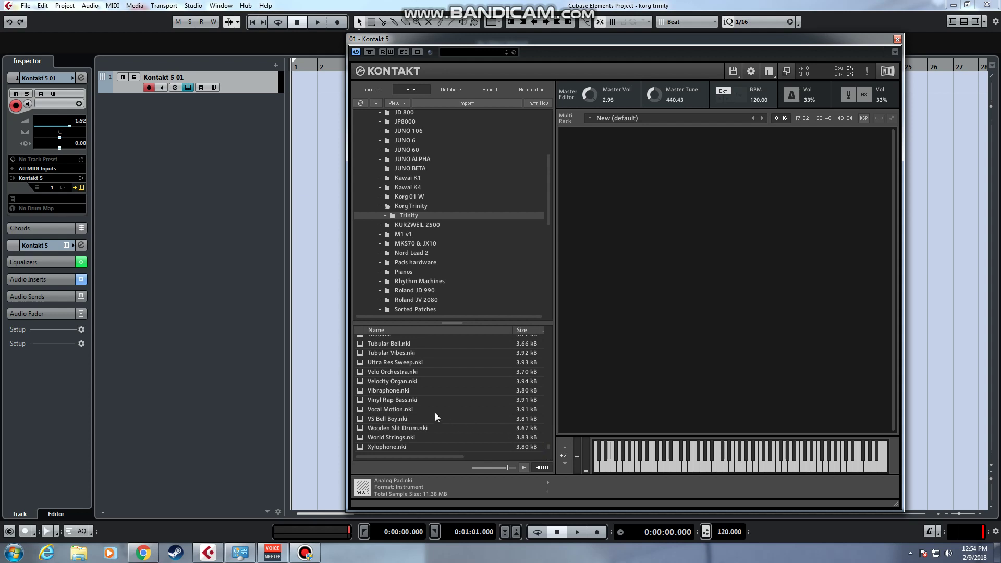
pyautogui.doubleClick(386, 418)
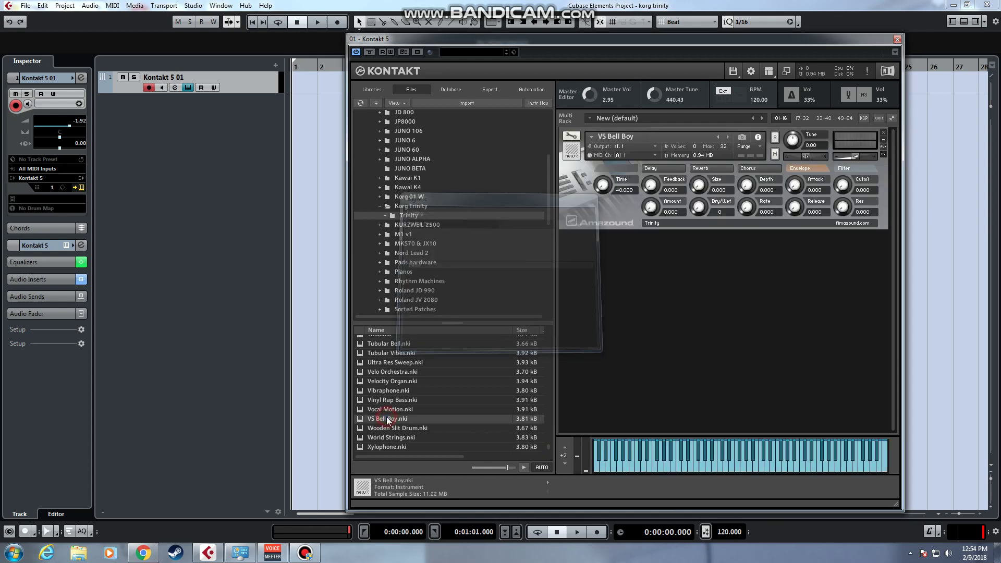
pyautogui.click(712, 168)
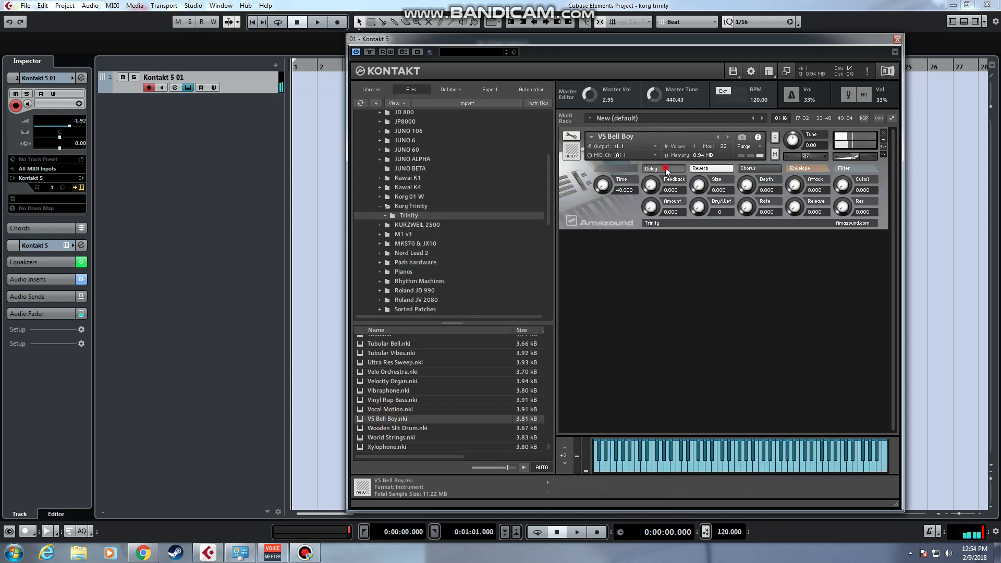
pyautogui.click(657, 168)
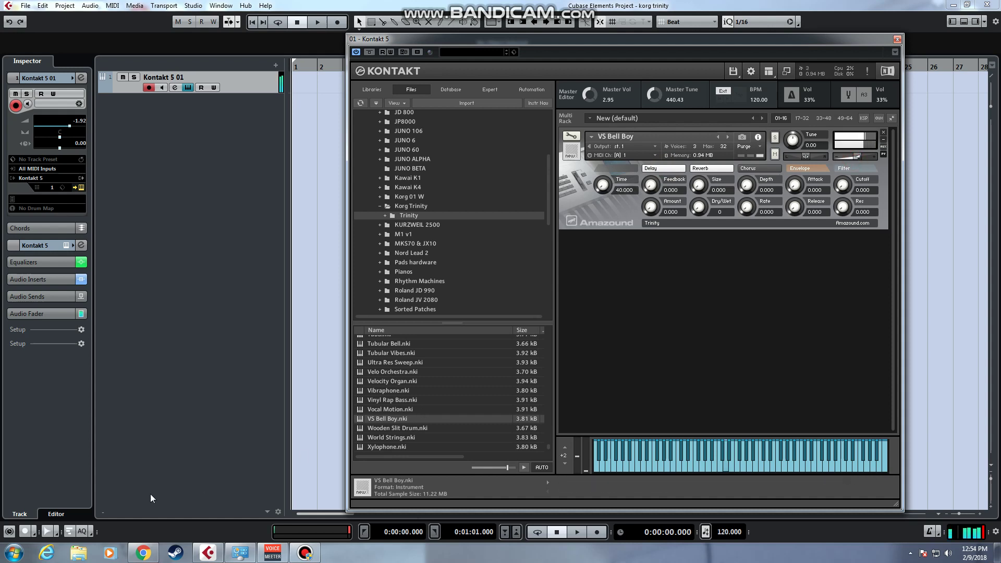
# - Switch to Chrome, play the A05 VS Bell Boy audio demo, and return to Cubase
pyautogui.click(148, 551)
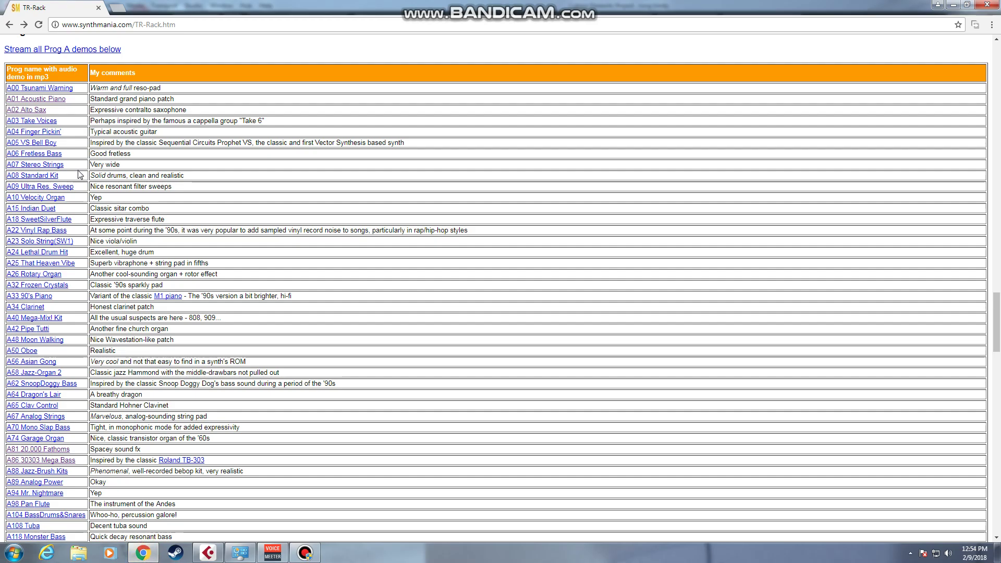
pyautogui.click(51, 147)
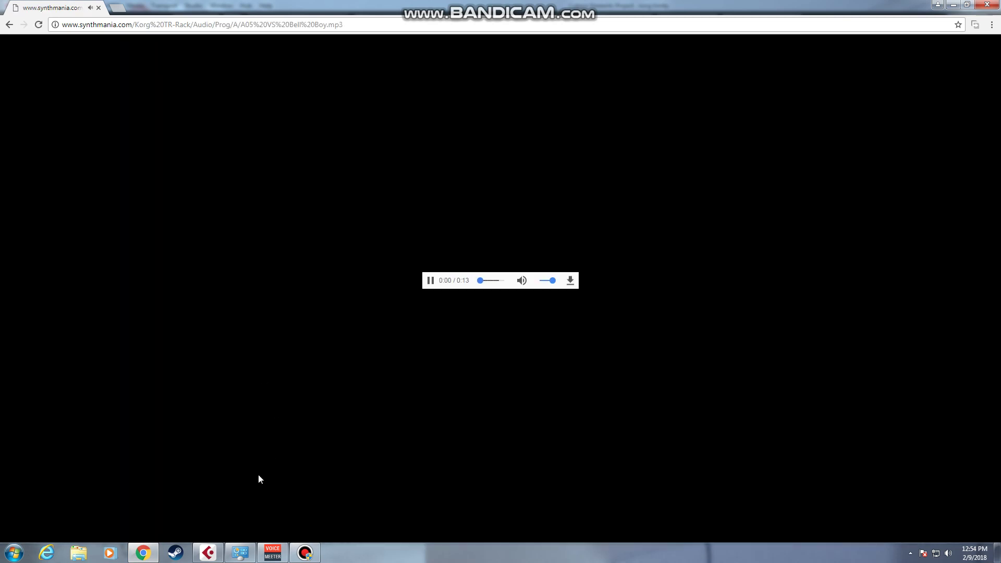
pyautogui.click(208, 552)
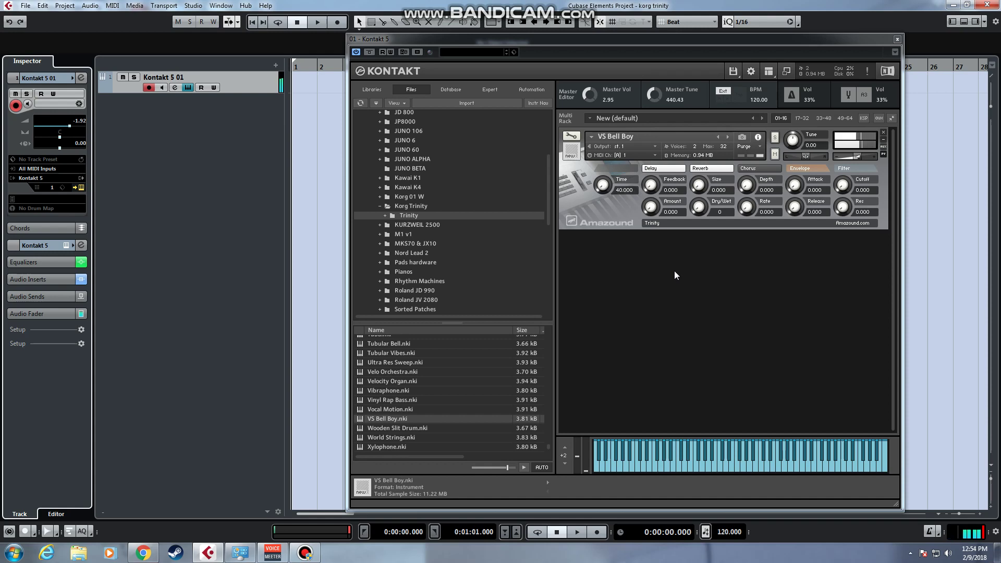
pyautogui.click(305, 552)
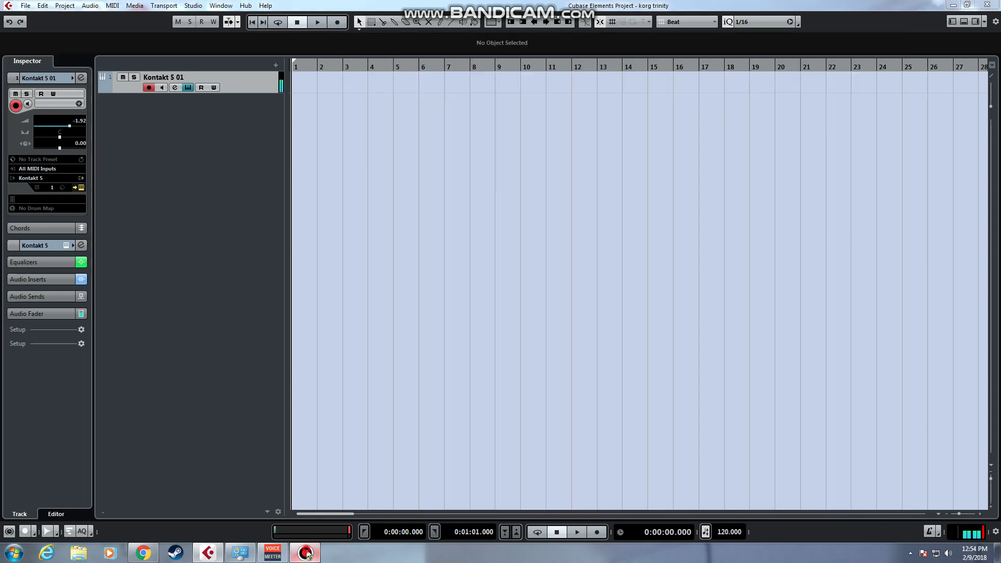
pyautogui.click(306, 552)
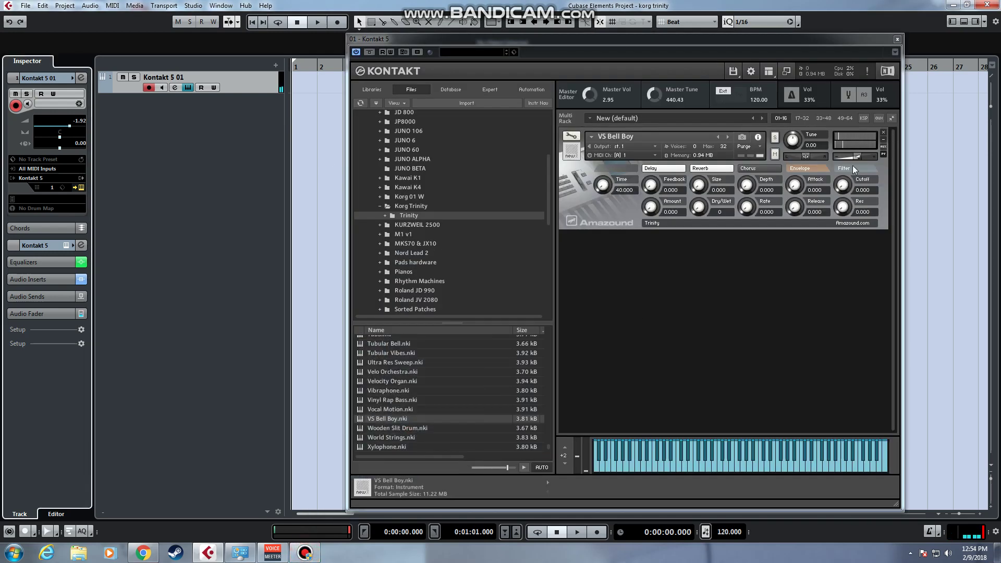
# - Show Kontakt's output section and insert a Solid G-EQ in the first effect slot of output st. 1
pyautogui.click(770, 71)
pyautogui.click(780, 112)
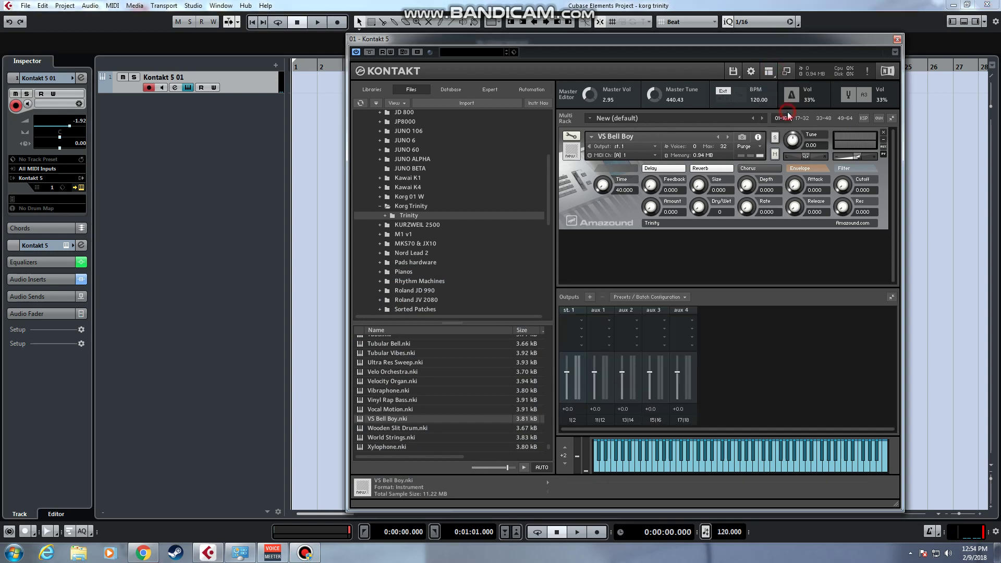
pyautogui.click(580, 321)
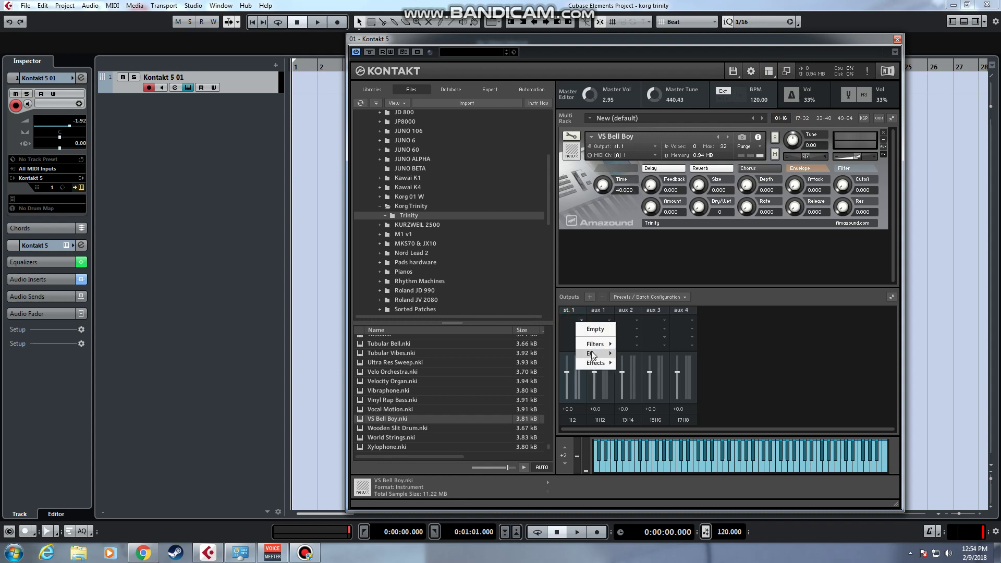
pyautogui.moveTo(590, 353)
pyautogui.click(633, 353)
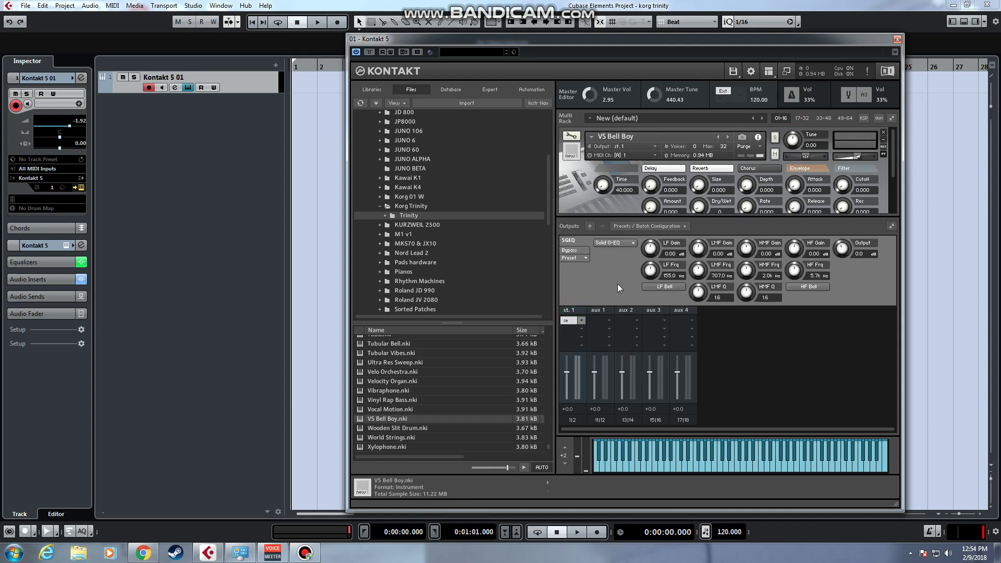
pyautogui.click(633, 244)
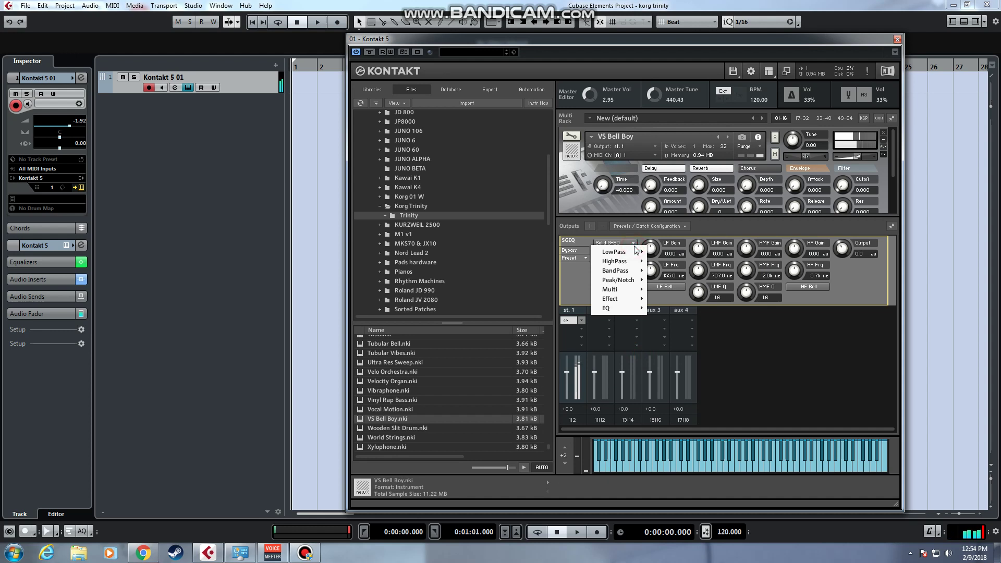
pyautogui.moveTo(642, 309)
pyautogui.click(852, 282)
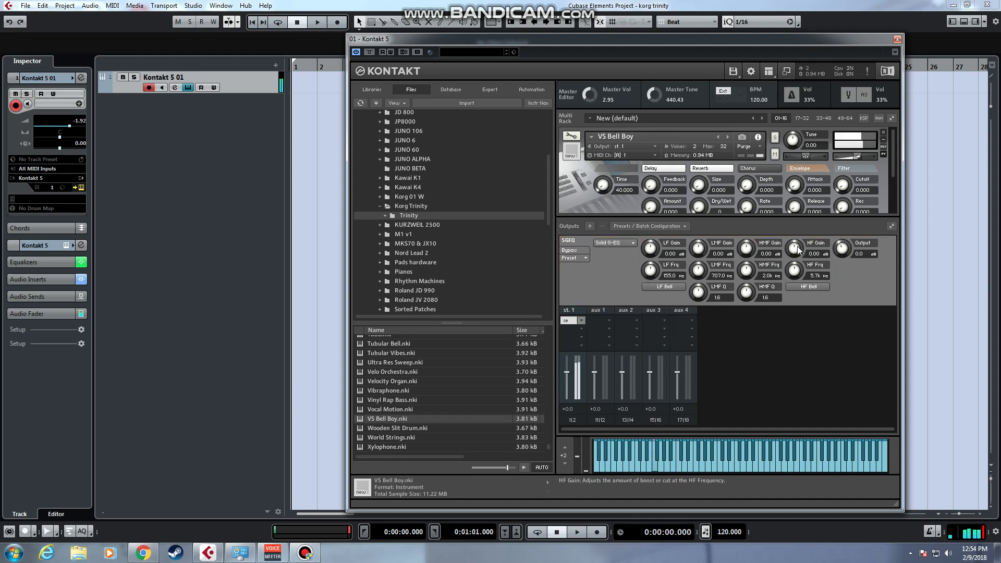
# - Set the Solid G-EQ to LF Gain -1.9 dB, HMF Gain 1.2 dB, HF Gain 3.8 dB and HF frequency 6.0 kHz
pyautogui.moveTo(794, 249); pyautogui.dragTo(807, 239)
pyautogui.moveTo(650, 248); pyautogui.dragTo(645, 254)
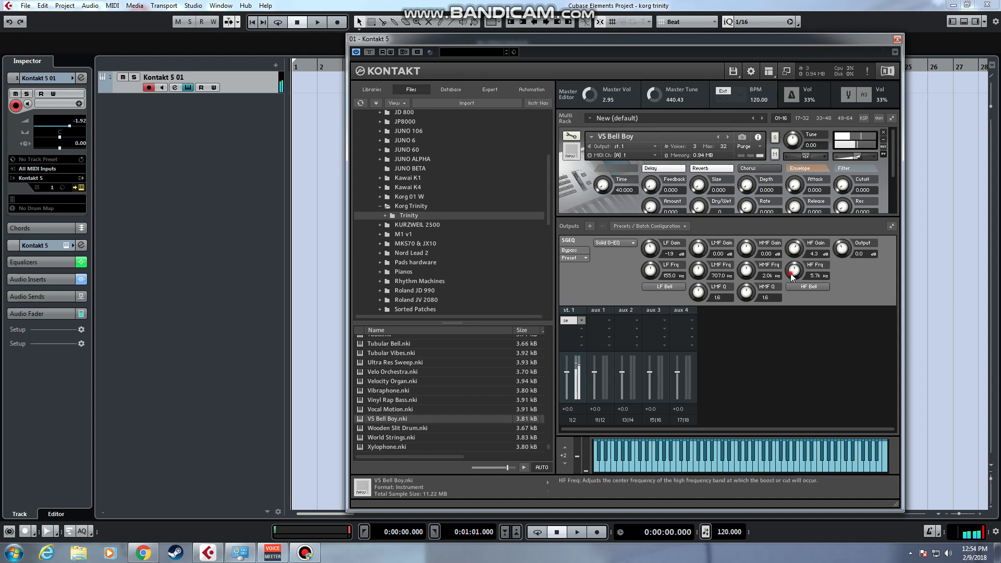
pyautogui.moveTo(794, 277); pyautogui.dragTo(796, 276)
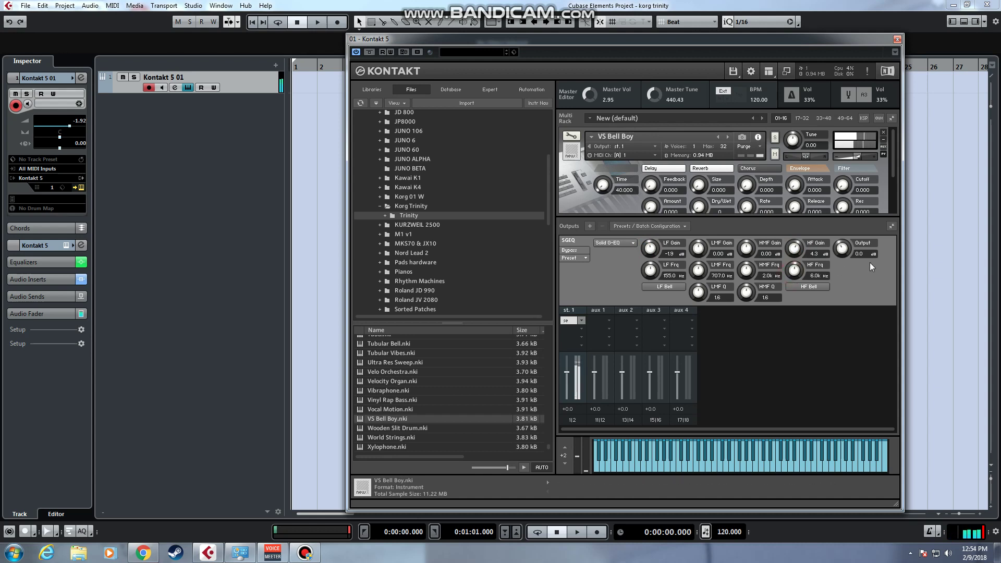
pyautogui.moveTo(794, 248); pyautogui.dragTo(809, 290)
pyautogui.moveTo(794, 248); pyautogui.dragTo(743, 249)
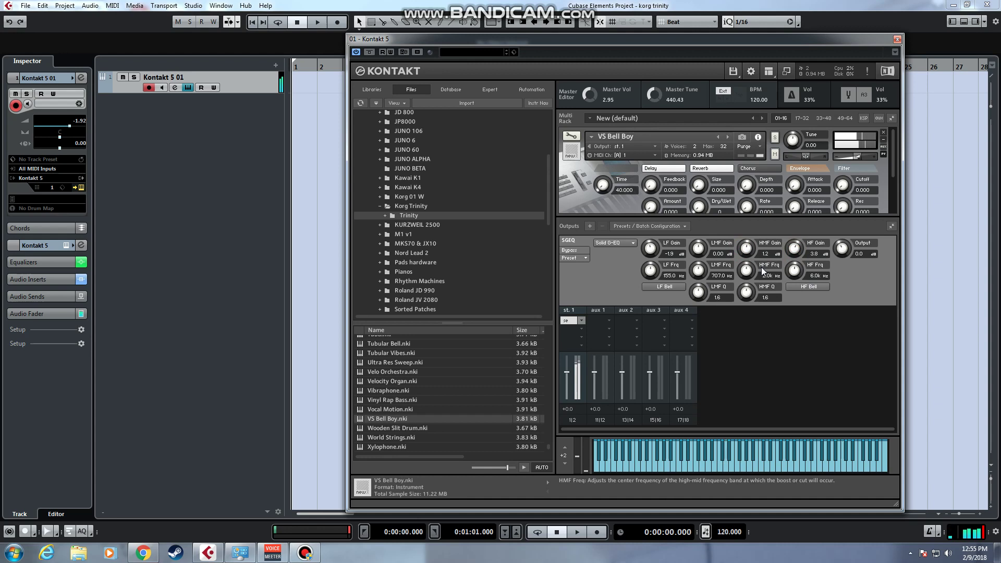
# - Compare the VS Bell Boy sound with the Solid G-EQ bypassed and active
pyautogui.click(891, 226)
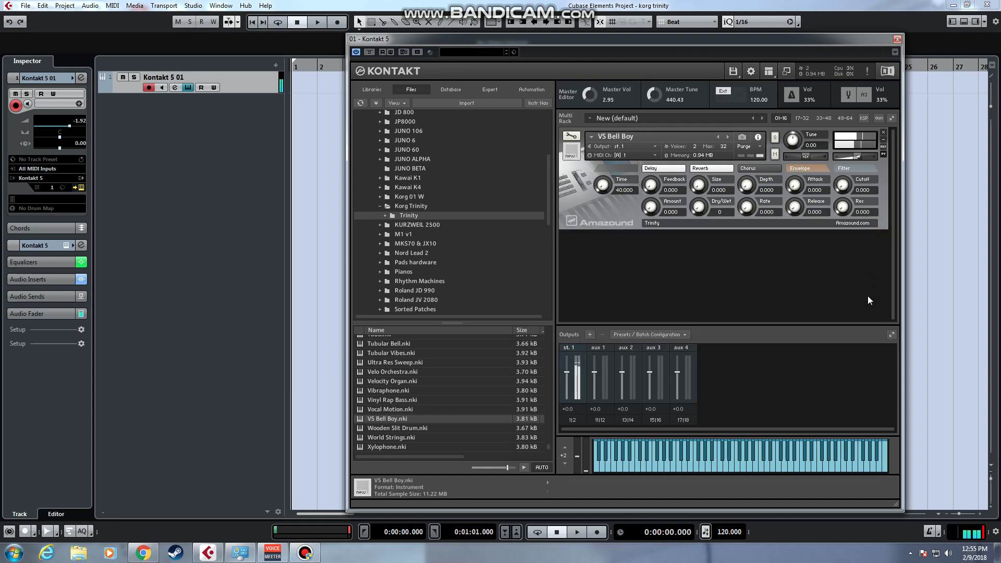
pyautogui.click(891, 334)
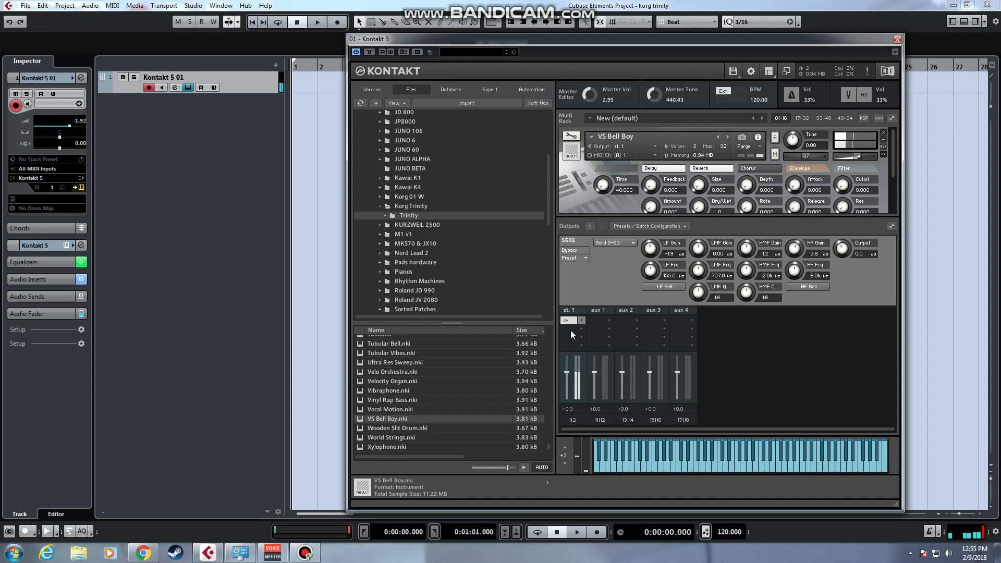
pyautogui.click(575, 251)
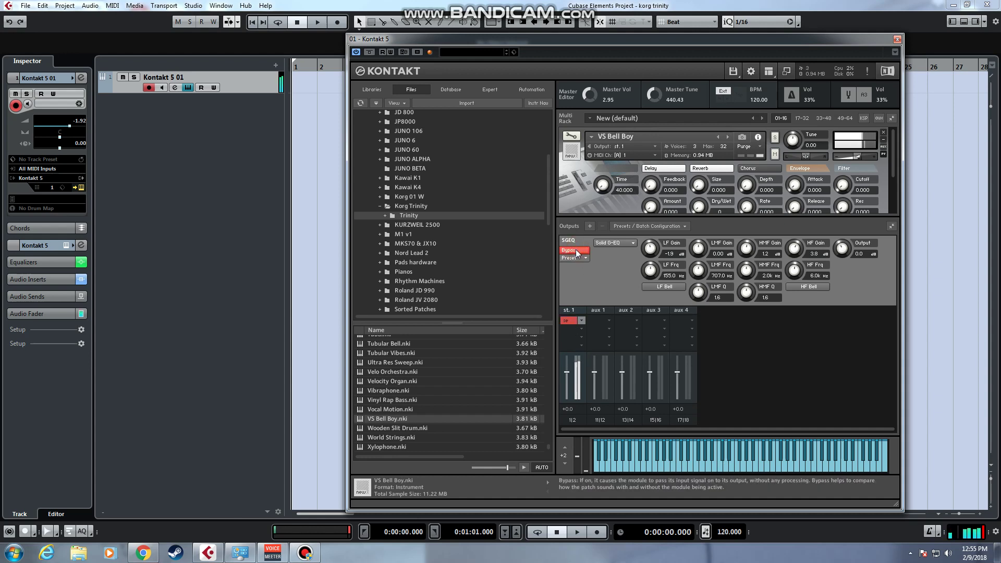
pyautogui.click(575, 251)
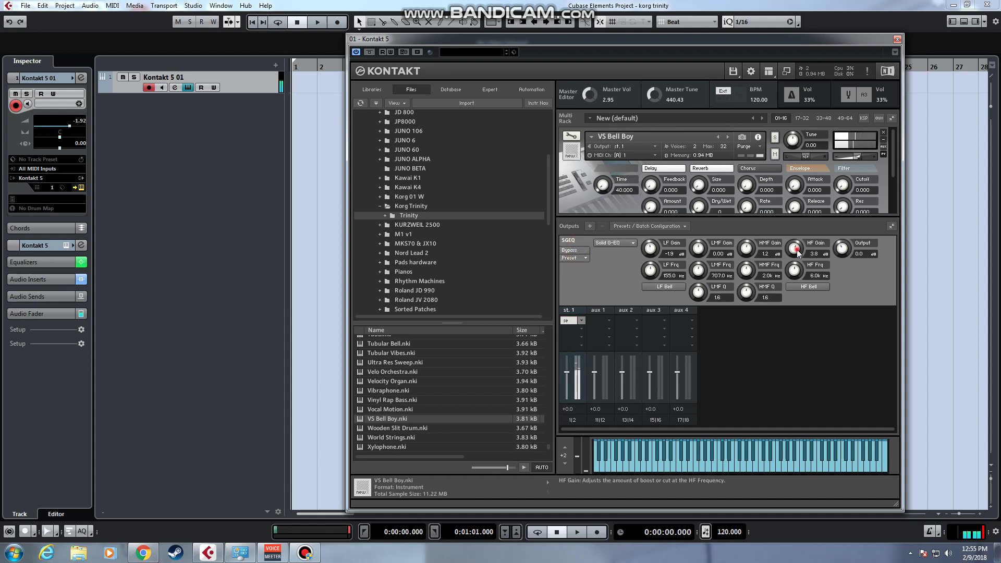
# - Set the Solid G-EQ's HF Gain to 3.1 dB and HF frequency to 6.6 kHz, and collapse the output effects
pyautogui.moveTo(796, 254); pyautogui.dragTo(800, 271)
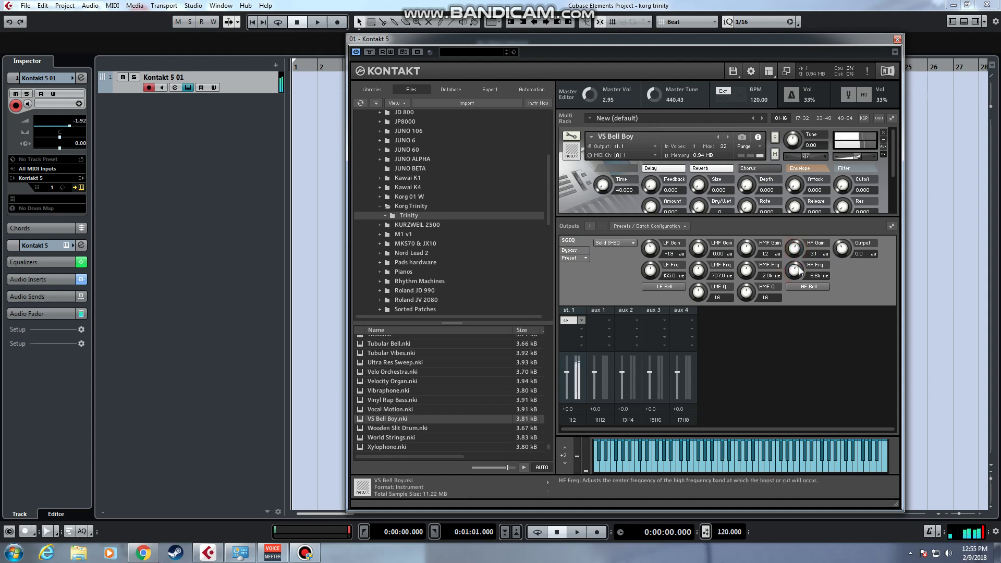
pyautogui.click(891, 227)
# - Remove VS Bell Boy from the rack without saving changes
pyautogui.click(883, 131)
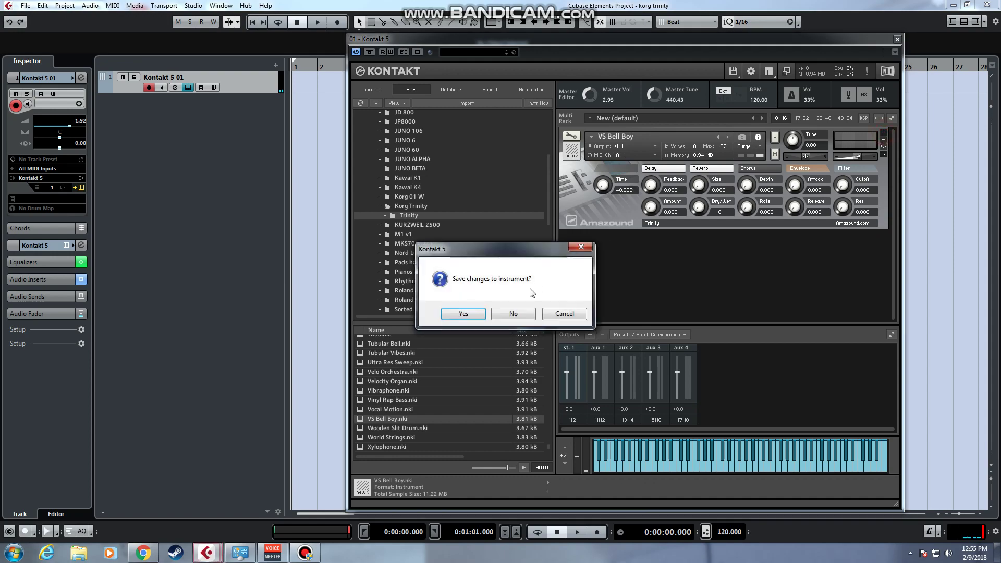
pyautogui.click(513, 313)
# - Switch to Chrome, go back from the VS Bell Boy demo to the TR-Rack program list, and return to Cubase
pyautogui.click(142, 552)
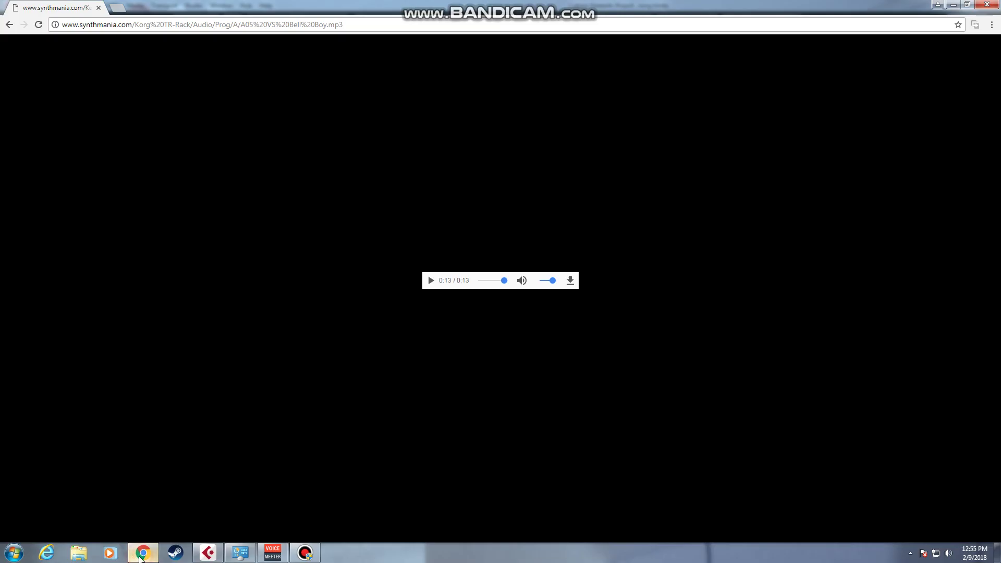
pyautogui.click(6, 25)
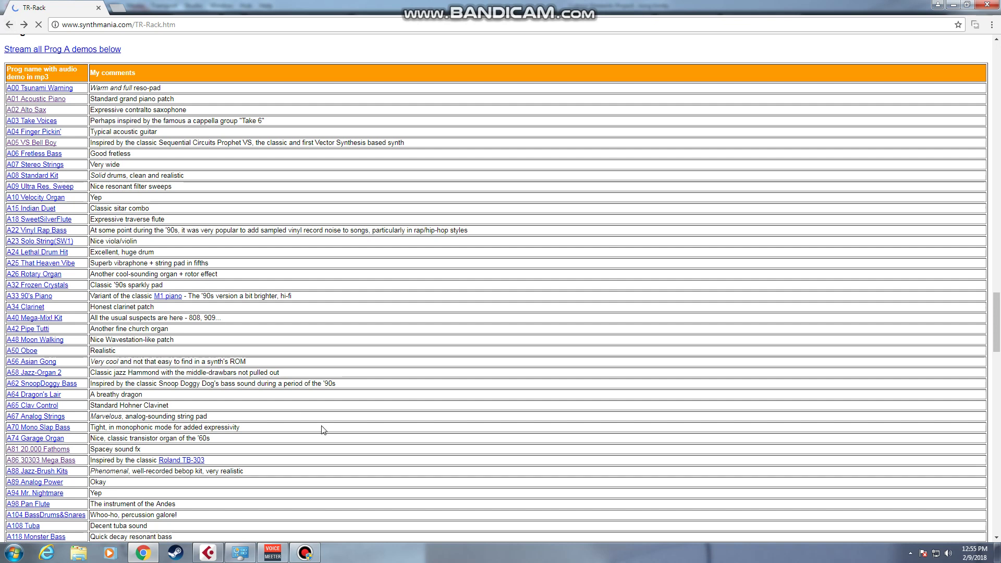
pyautogui.click(211, 551)
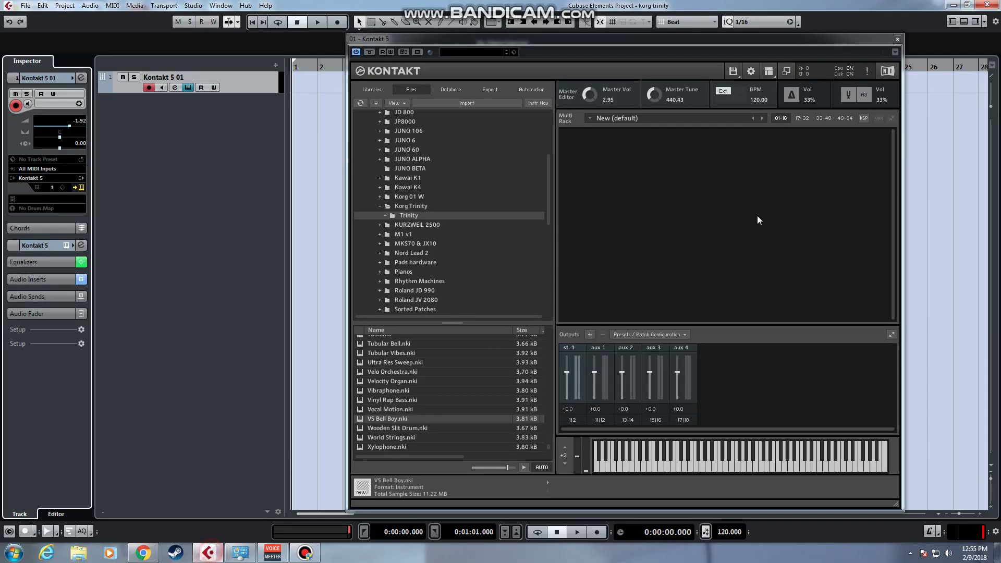
# - Find Dragon's Lair among the Korg Trinity patches and load it into the Kontakt rack
pyautogui.moveTo(547, 446); pyautogui.dragTo(543, 358)
pyautogui.scroll(1, 533, 360)
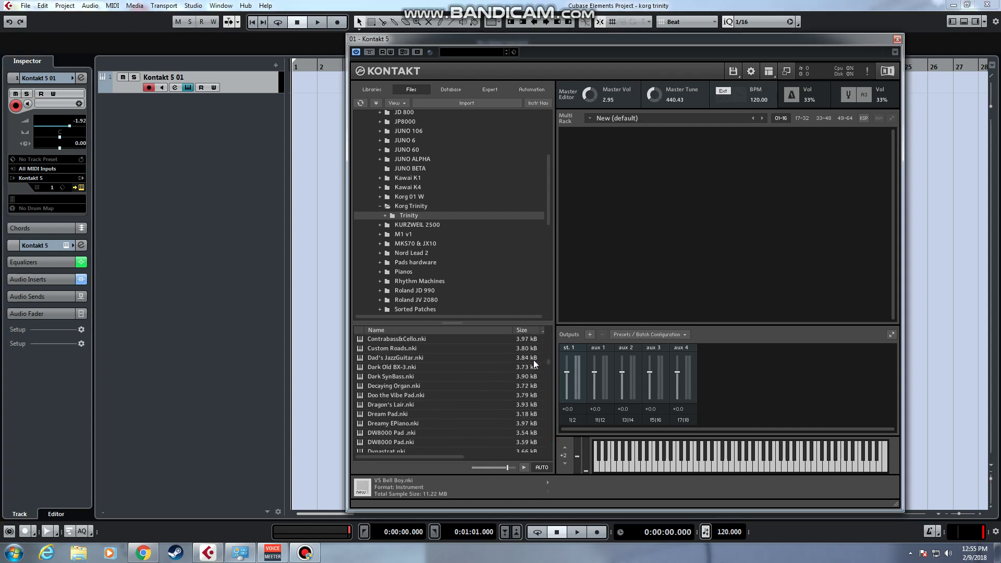
pyautogui.doubleClick(406, 405)
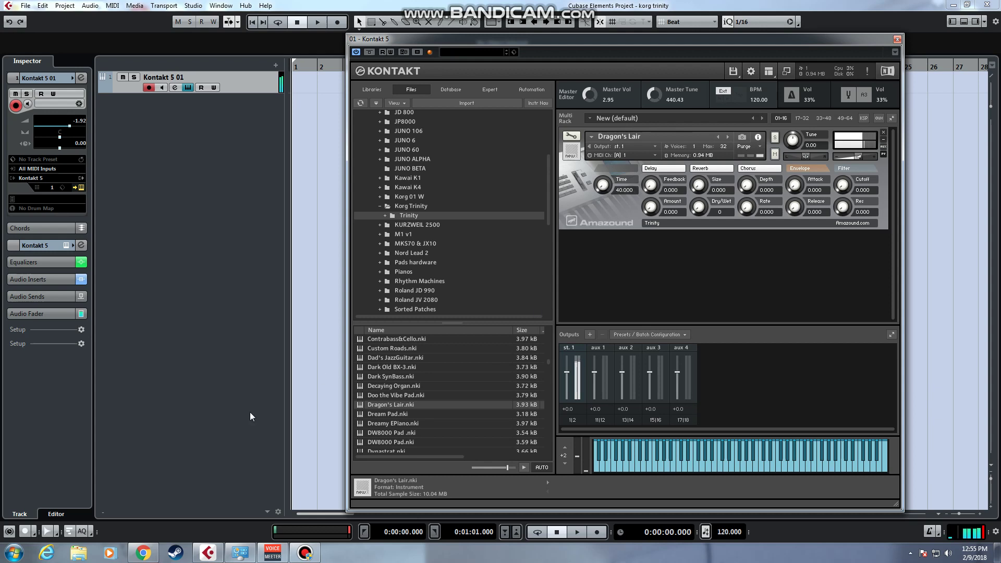
# - Switch to Chrome, play the A64 Dragon's Lair demo from the TR-Rack list, and return to Cubase
pyautogui.click(305, 554)
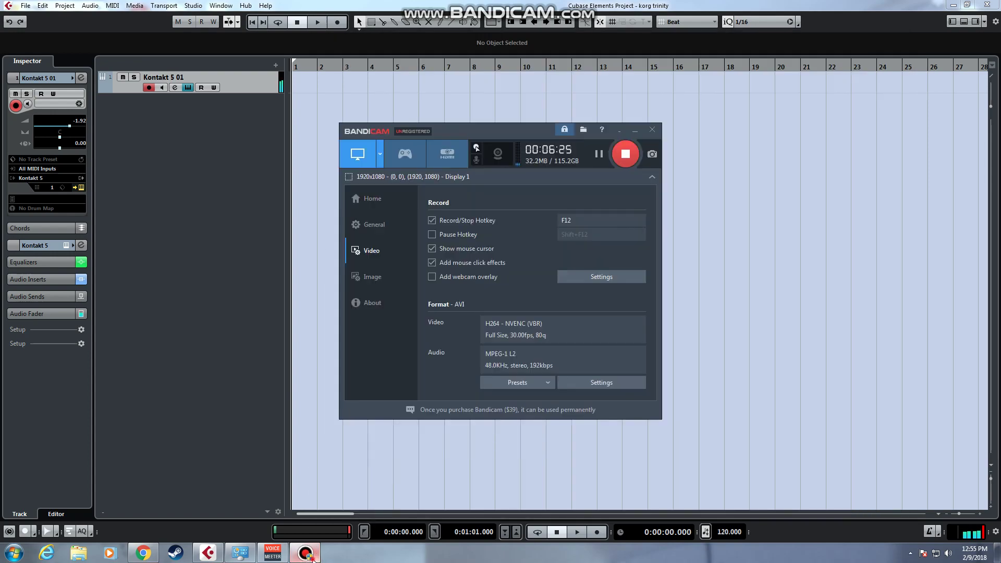
pyautogui.click(306, 553)
pyautogui.click(143, 552)
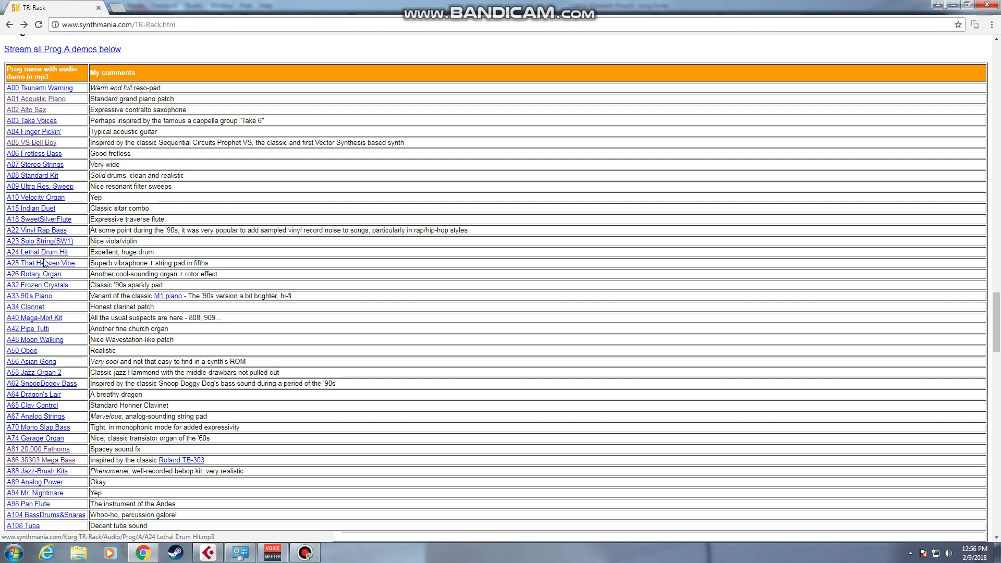
pyautogui.click(38, 396)
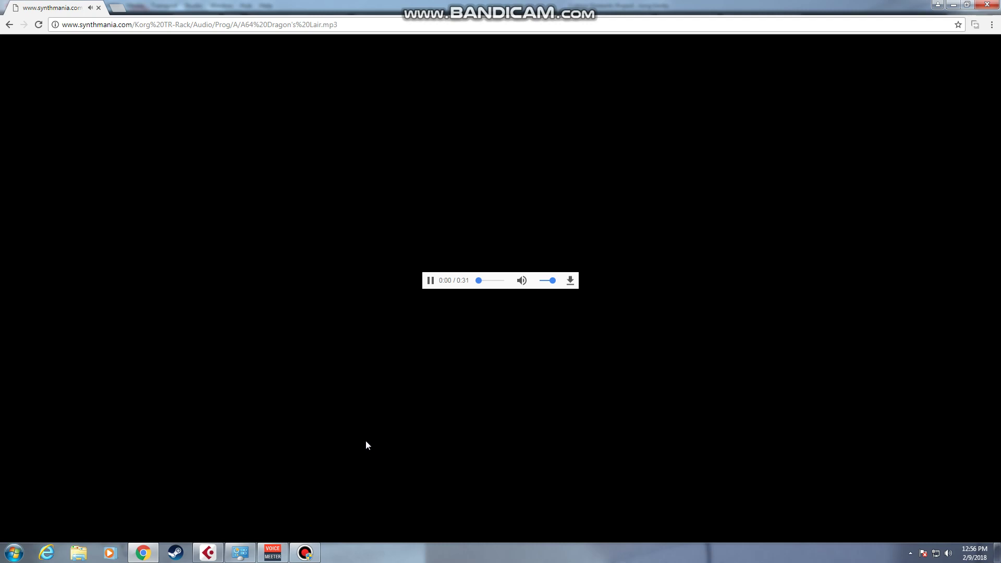
pyautogui.click(208, 552)
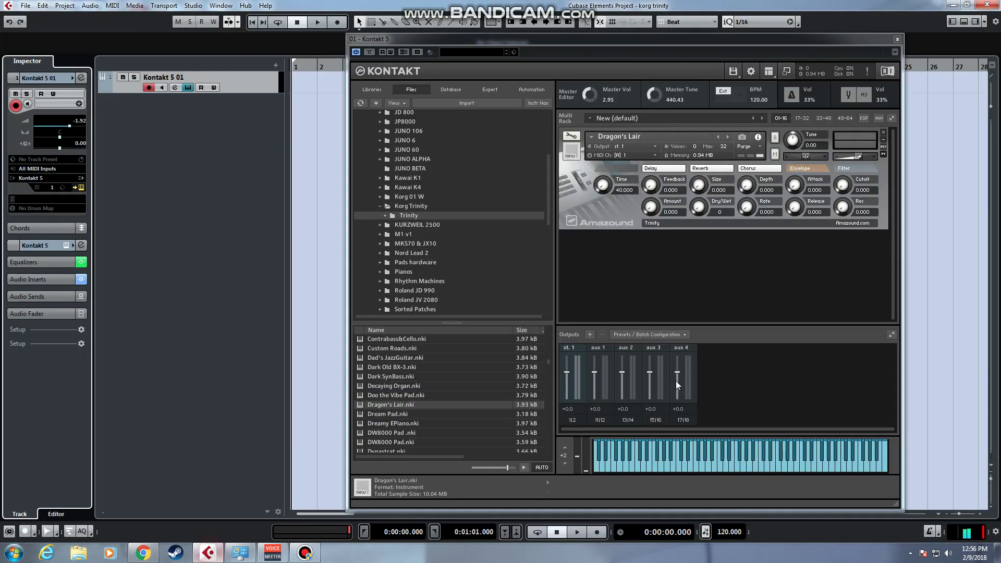
pyautogui.click(681, 293)
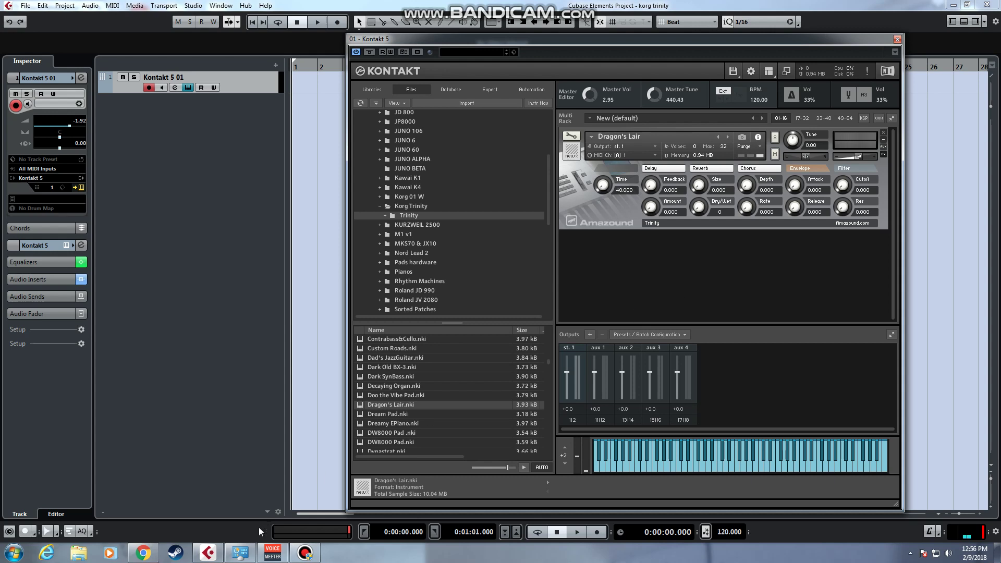
# - Switch to Chrome, go back from the Dragon's Lair demo to the TR-Rack program list, and return to Cubase
pyautogui.click(304, 553)
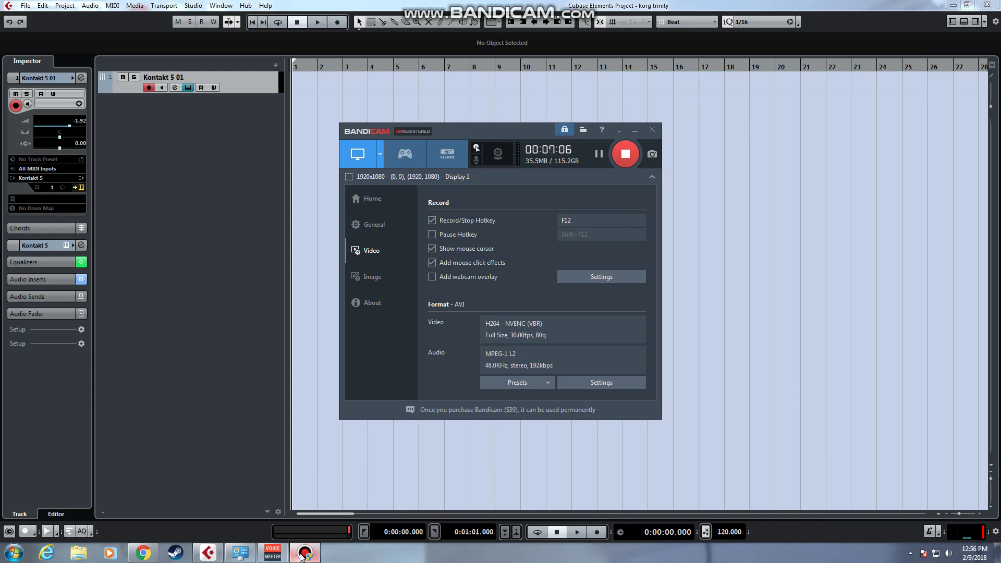
pyautogui.click(303, 554)
pyautogui.click(143, 552)
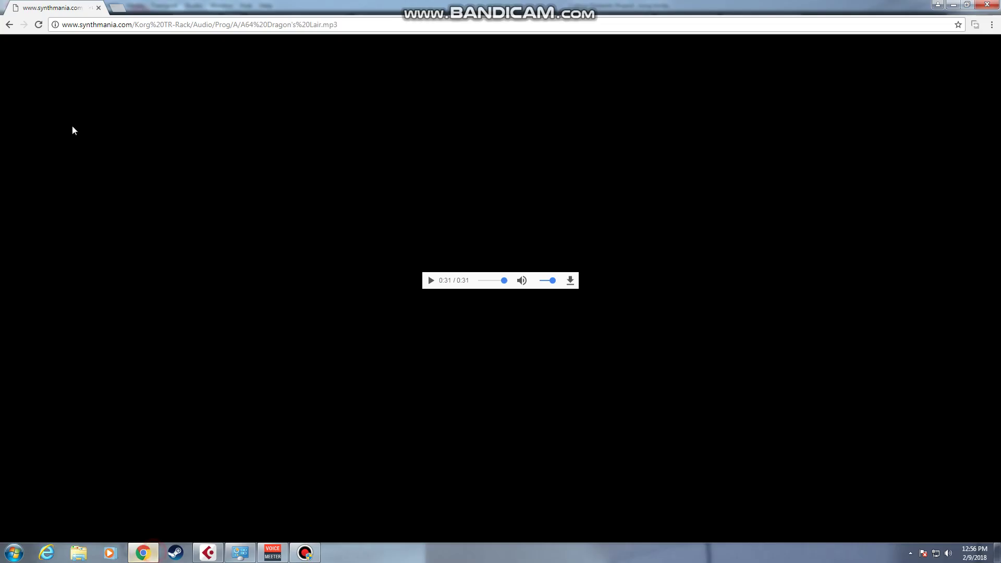
pyautogui.click(9, 25)
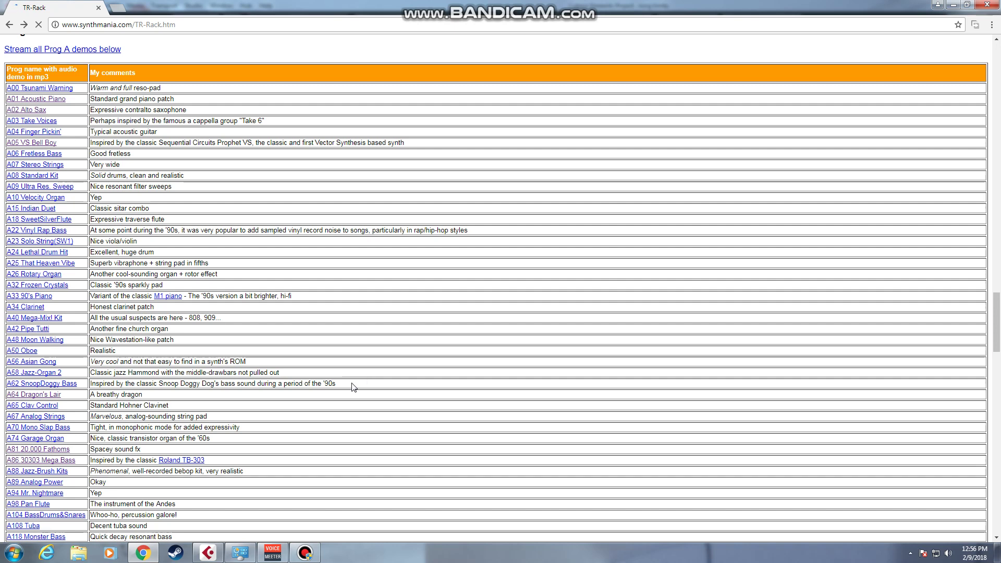
pyautogui.click(208, 552)
# - Remove Dragon's Lair from the rack without saving changes and load the Analog Strings patch in its place
pyautogui.click(883, 131)
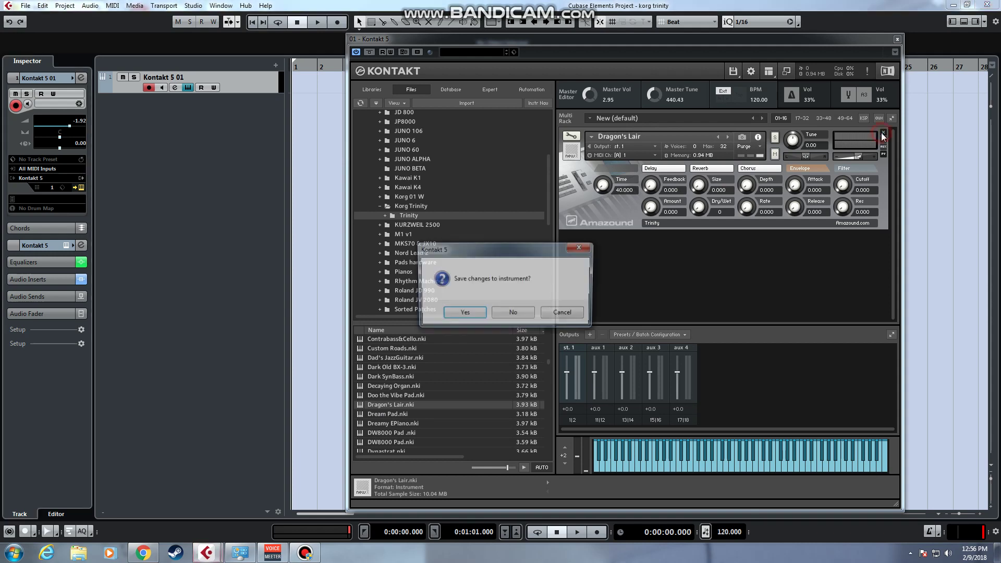
pyautogui.click(524, 312)
pyautogui.moveTo(546, 366); pyautogui.dragTo(544, 345)
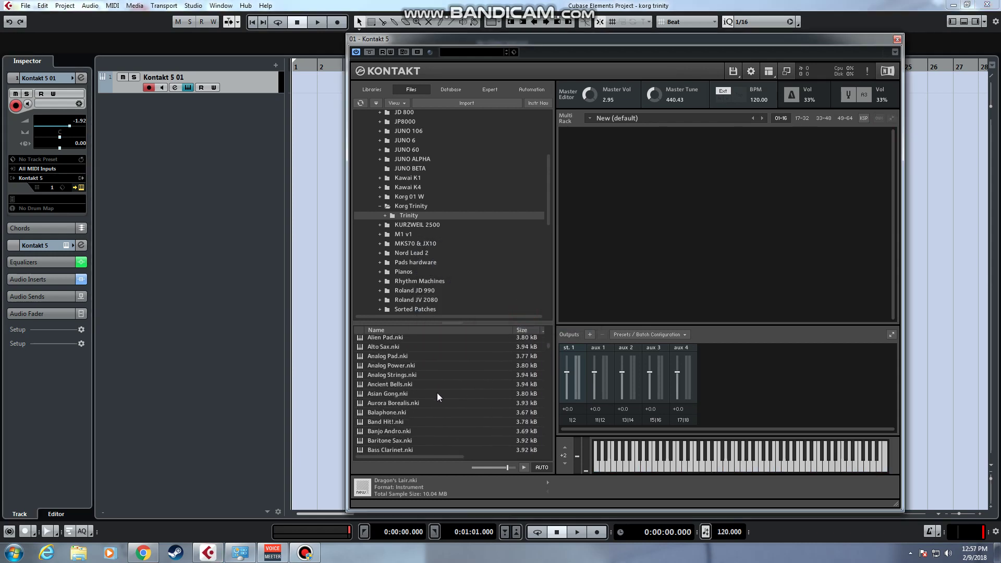
pyautogui.doubleClick(400, 377)
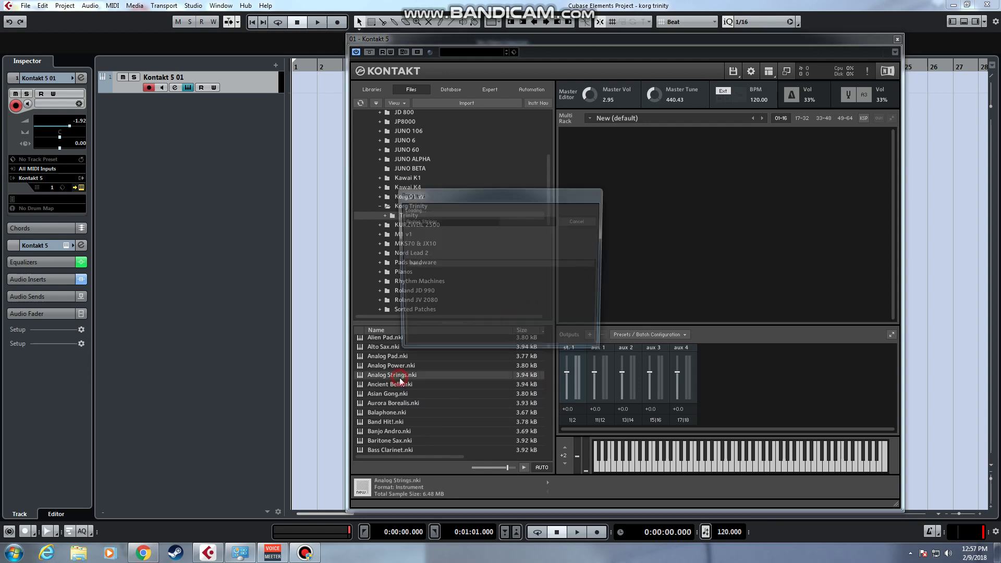
# - Enable the Reverb and Delay effects of Analog Strings and slightly adjust the instrument's volume
pyautogui.click(710, 168)
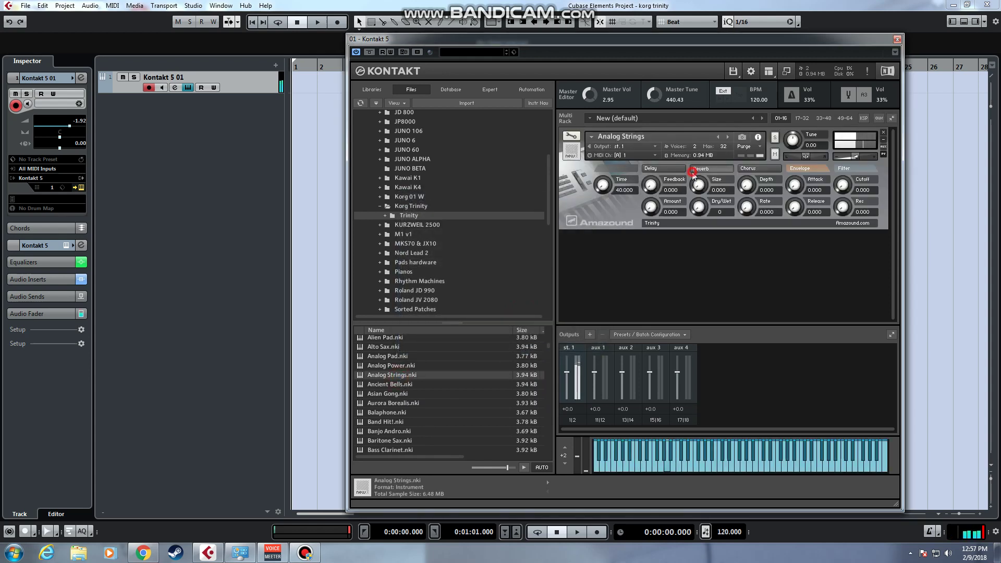
pyautogui.click(678, 167)
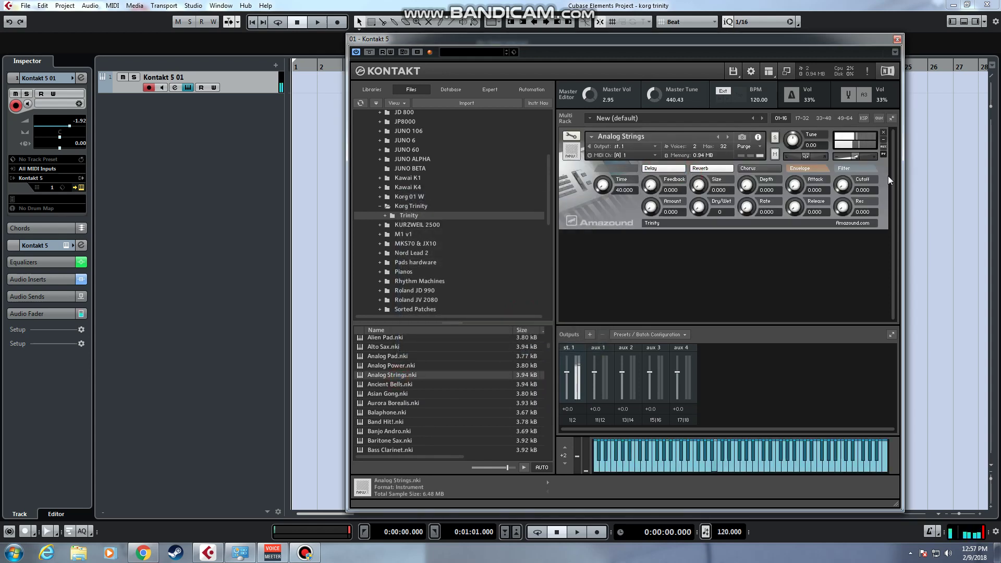
pyautogui.moveTo(855, 157); pyautogui.dragTo(858, 158)
# - Switch to Chrome, play the A67 Analog Strings demo from the TR-Rack list, and return to Cubase
pyautogui.click(143, 553)
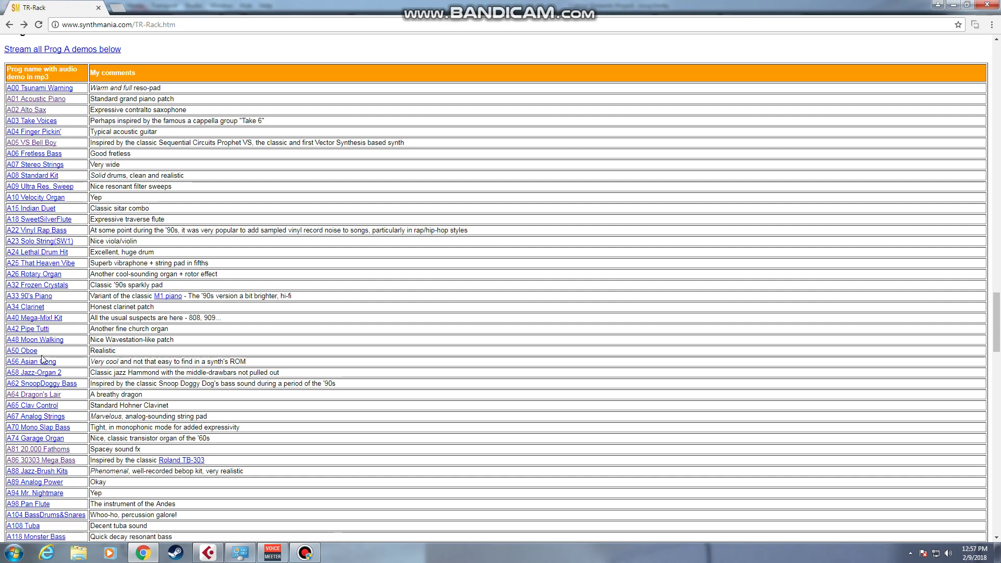
pyautogui.click(59, 417)
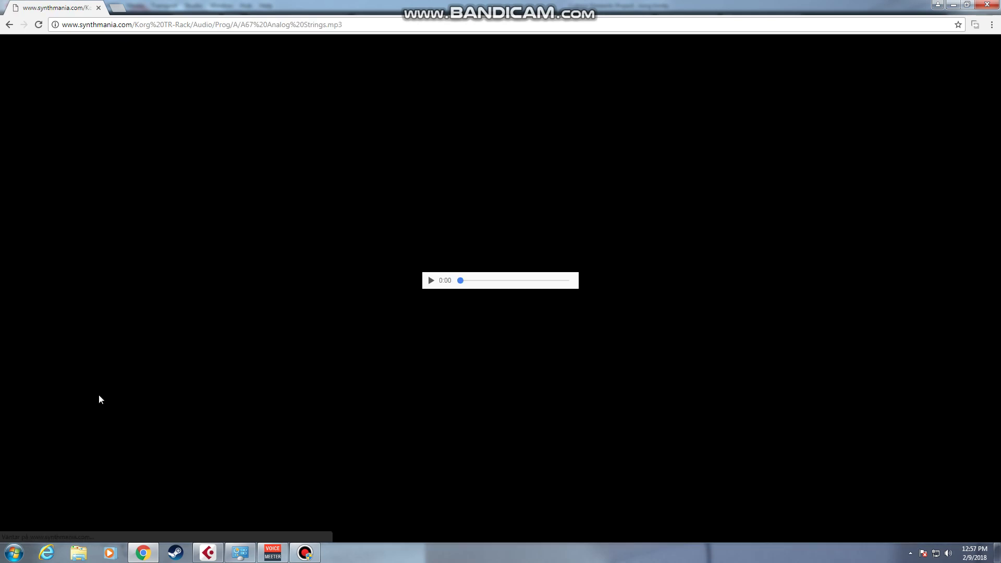
pyautogui.click(204, 541)
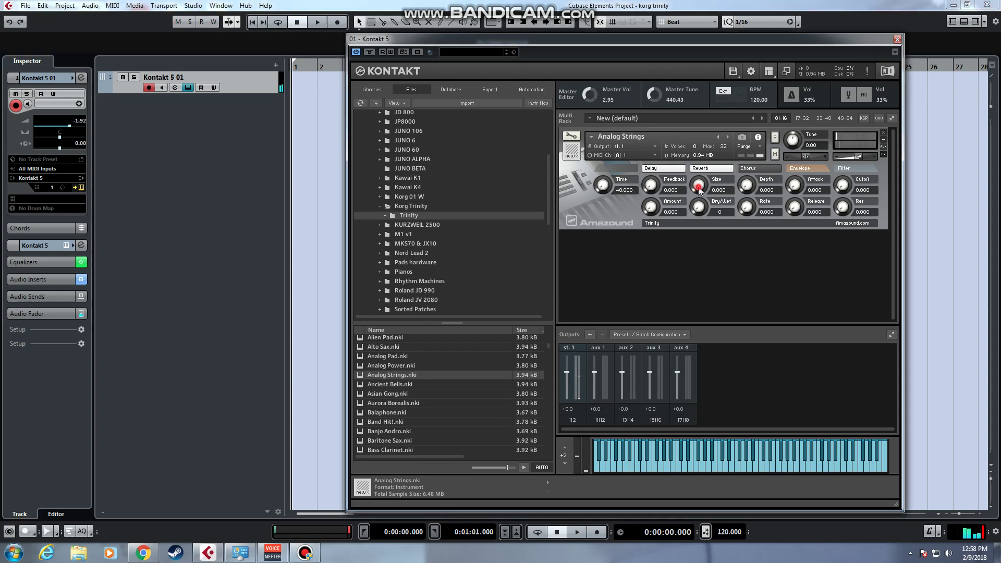
# - Set the Analog Strings reverb size to 48, raise and fine-tune its dry/wet amount, and bring up the Bandicam window
pyautogui.moveTo(699, 190); pyautogui.dragTo(720, 136)
pyautogui.moveTo(699, 207); pyautogui.dragTo(723, 167)
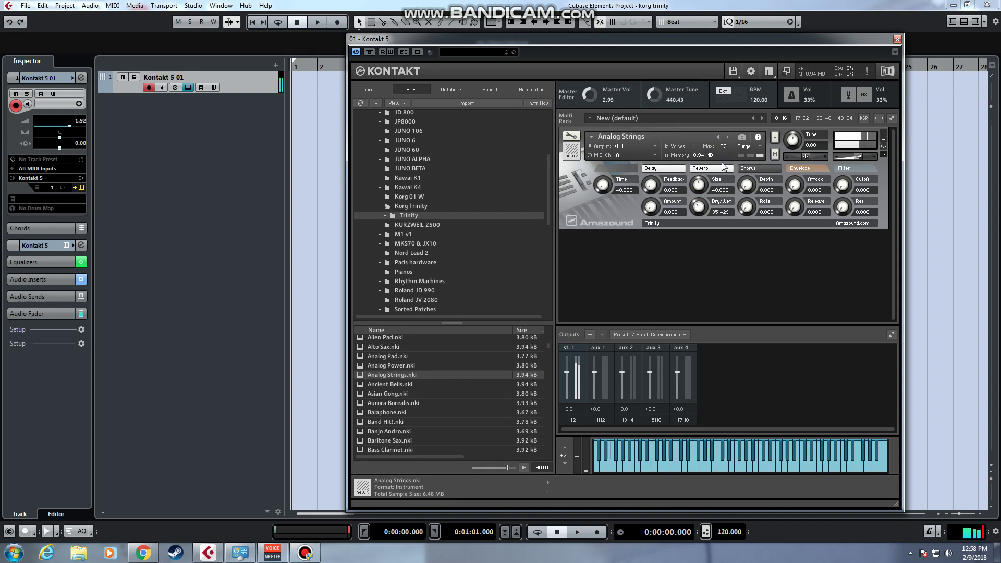
pyautogui.moveTo(699, 208); pyautogui.dragTo(701, 201)
pyautogui.click(305, 553)
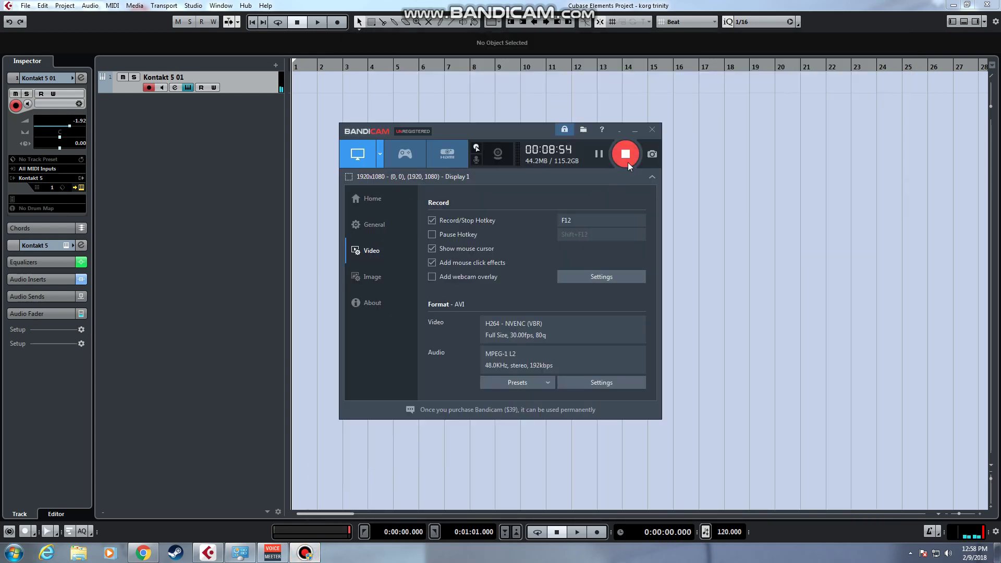